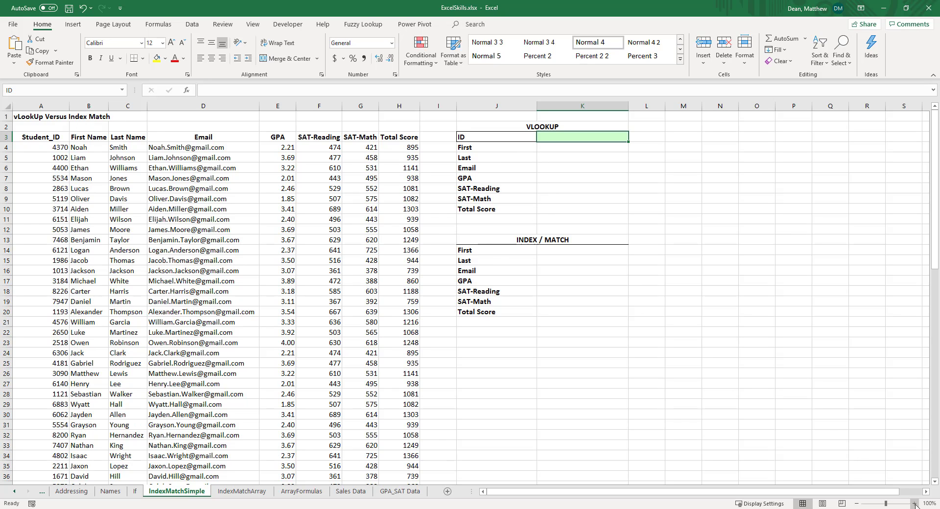
# Examine the student table's column headers, the ID input cell K3 and the VLOOKUP result cells K4:K10
pyautogui.moveTo(43, 138); pyautogui.dragTo(406, 162)
pyautogui.click(49, 140)
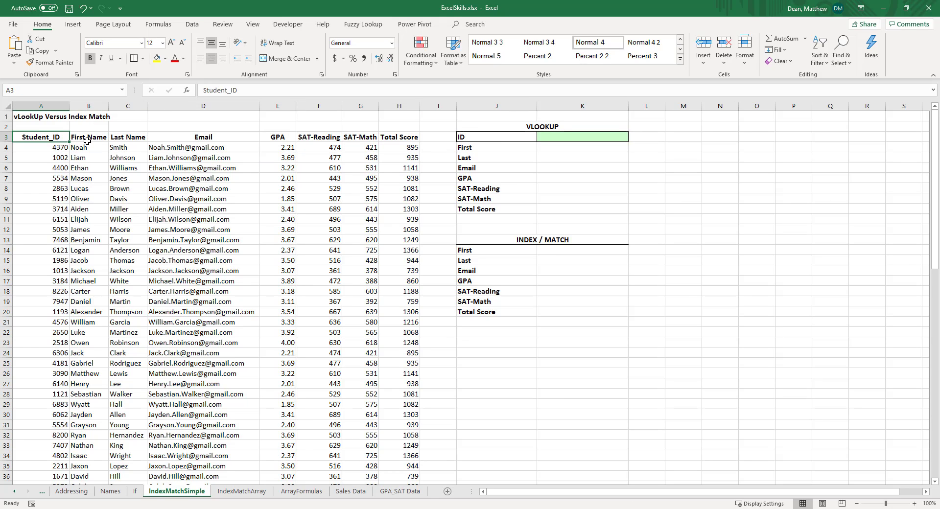
pyautogui.click(100, 139)
pyautogui.click(127, 138)
pyautogui.click(203, 138)
pyautogui.click(278, 138)
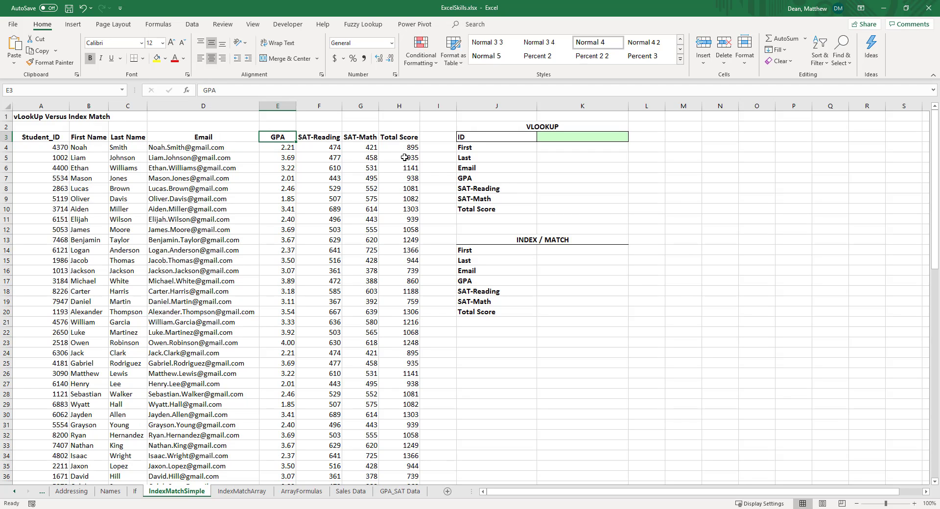
pyautogui.click(568, 136)
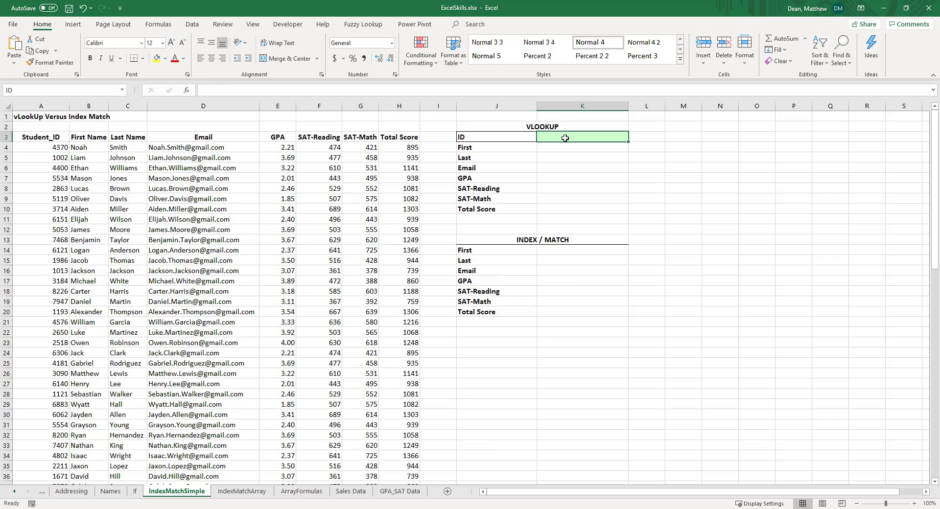
pyautogui.moveTo(554, 151); pyautogui.dragTo(563, 208)
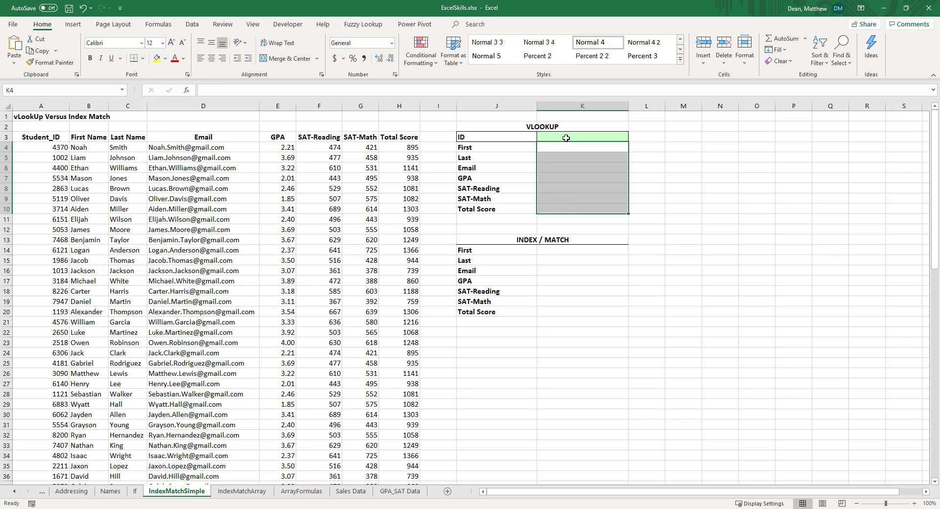
# Enter the first listed student's ID in the green ID cell K3 of the VLOOKUP block
pyautogui.click(567, 138)
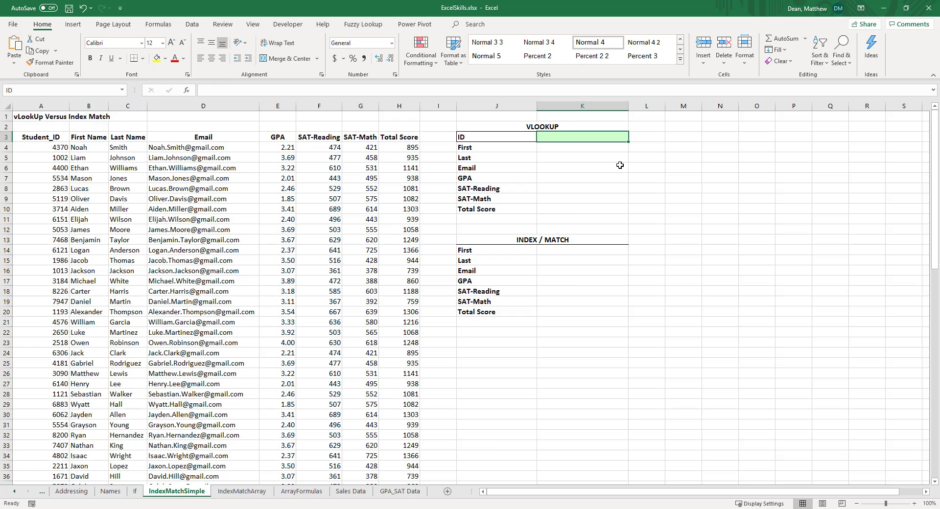
pyautogui.write('4370')
pyautogui.press('Return')
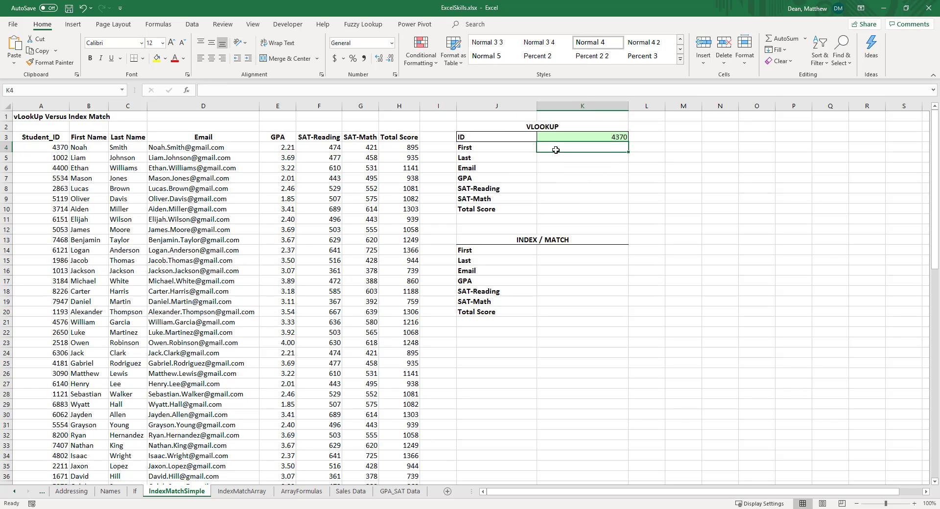
# Start a VLOOKUP function in K4 beside First, using the ID cell K3 as its lookup value
pyautogui.click(913, 504)
pyautogui.click(914, 504)
pyautogui.click(914, 504)
pyautogui.click(913, 504)
pyautogui.click(913, 504)
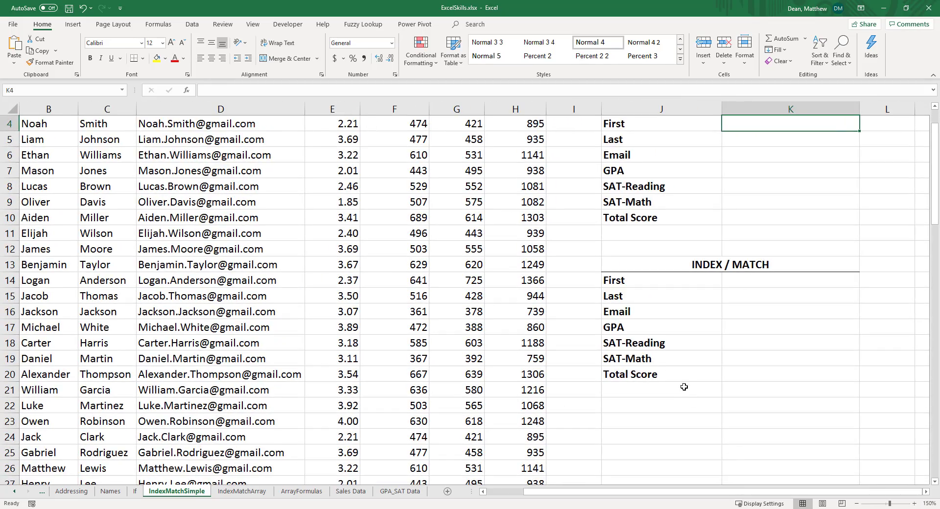
pyautogui.scroll(1, 684, 386)
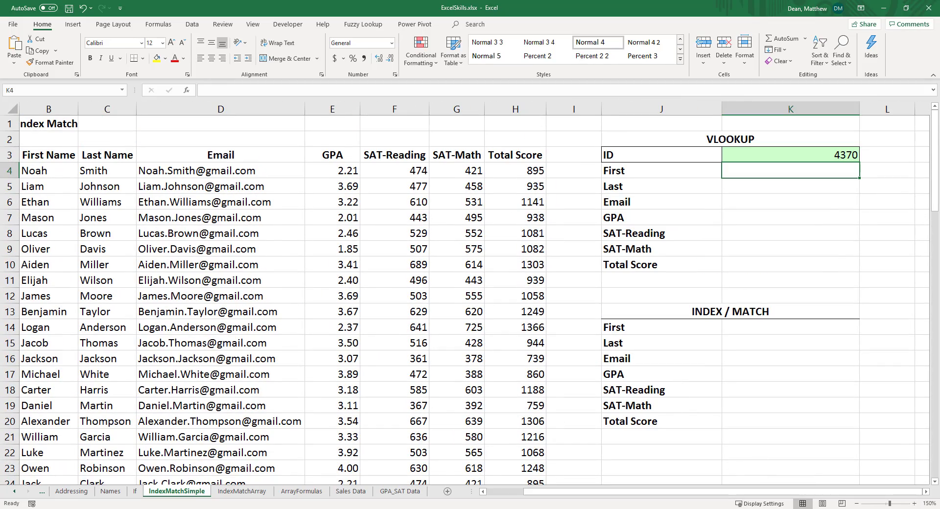
pyautogui.click(924, 491)
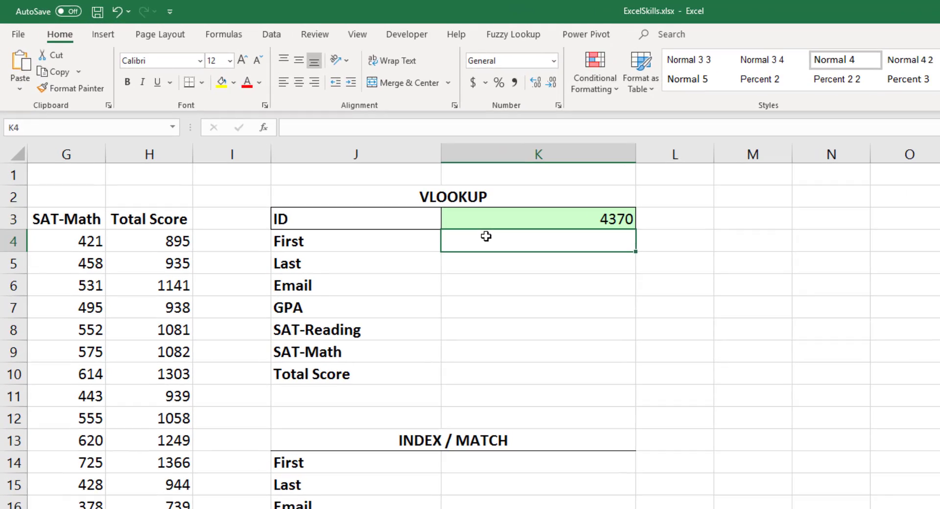
pyautogui.write('=v')
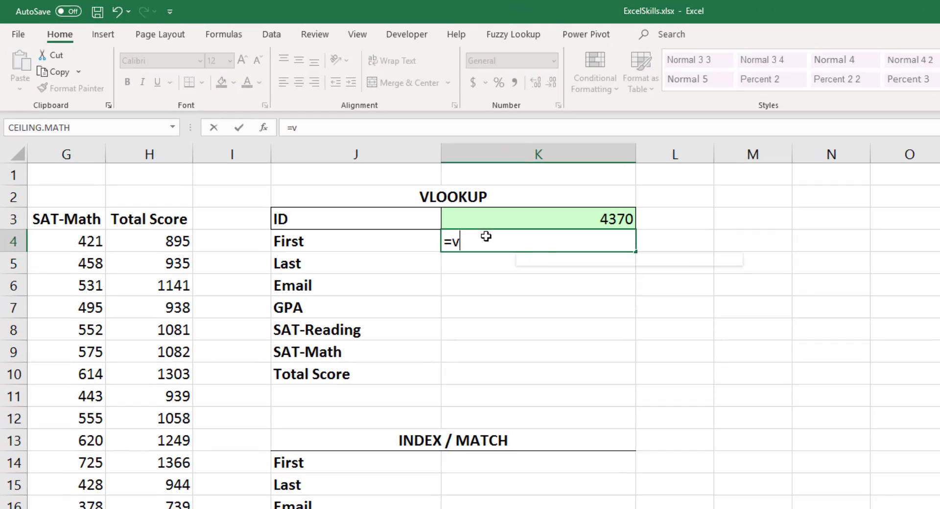
pyautogui.write('lookup(')
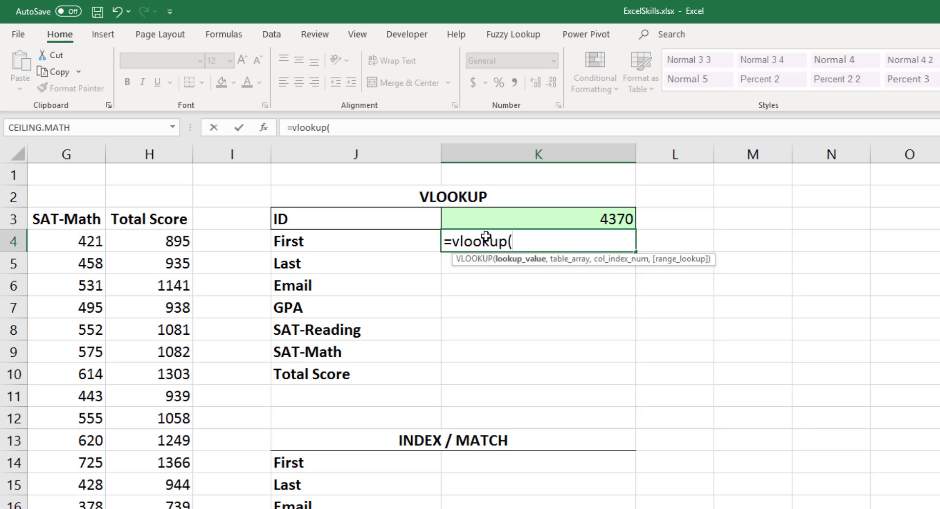
pyautogui.click(264, 130)
pyautogui.moveTo(431, 254); pyautogui.dragTo(424, 282)
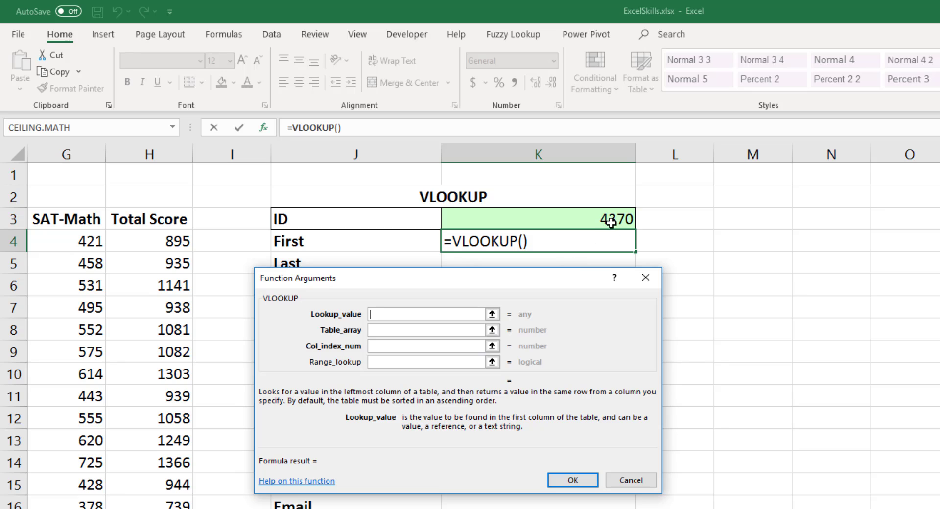
pyautogui.click(531, 220)
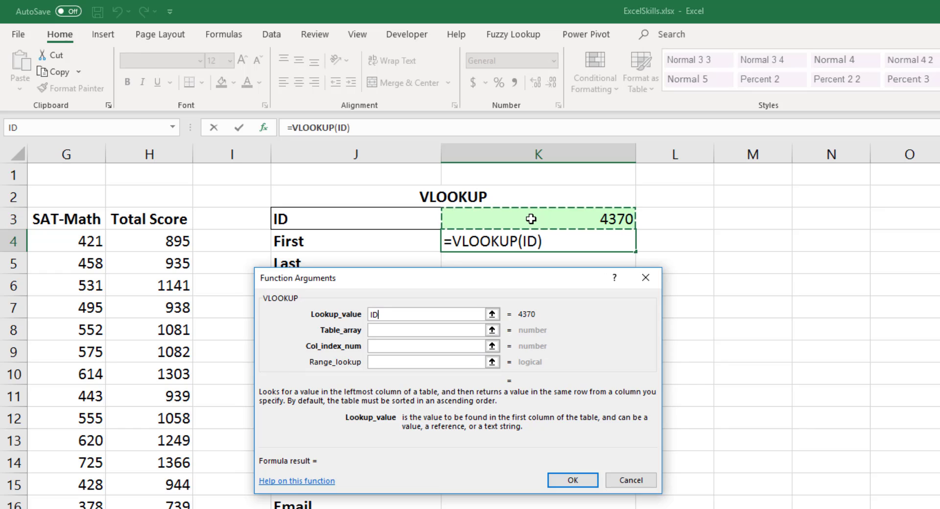
# Set the VLOOKUP table array to the full block of student records, the named range Data
pyautogui.click(413, 329)
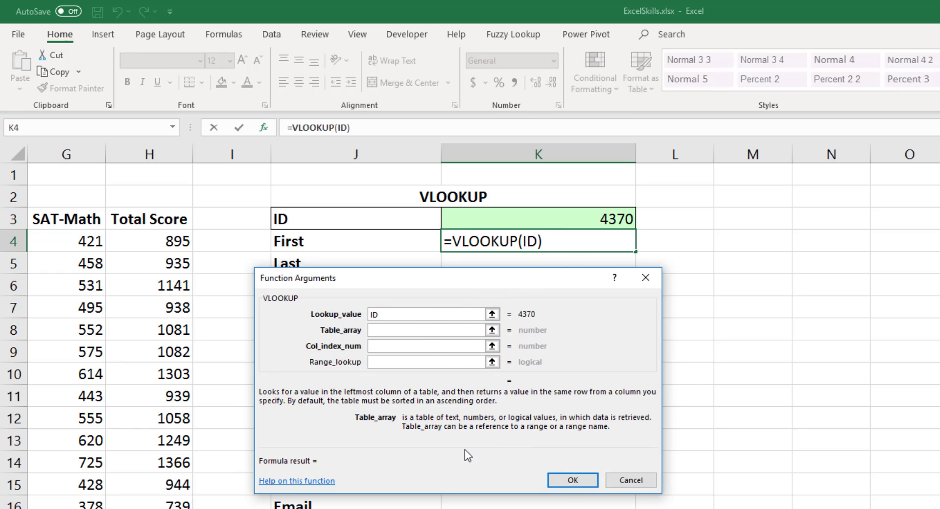
pyautogui.click(492, 330)
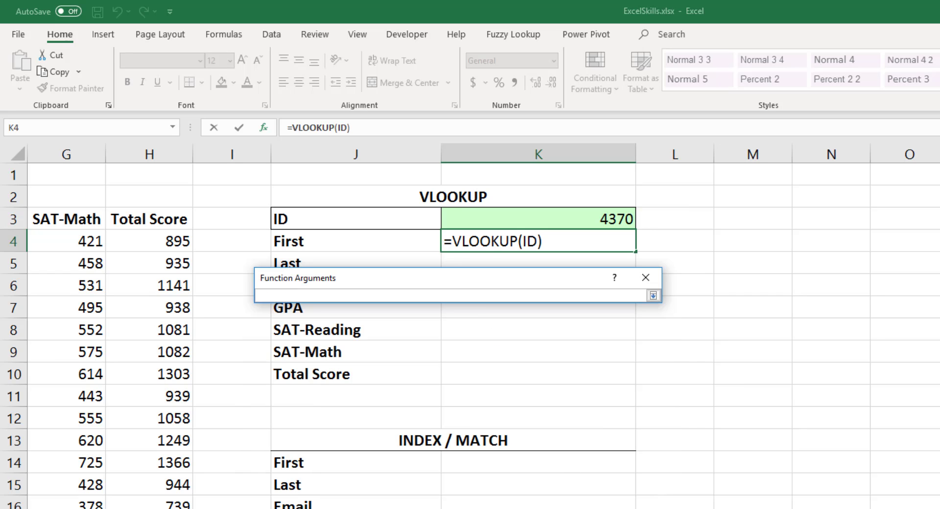
pyautogui.hscroll(-6, 469, 323)
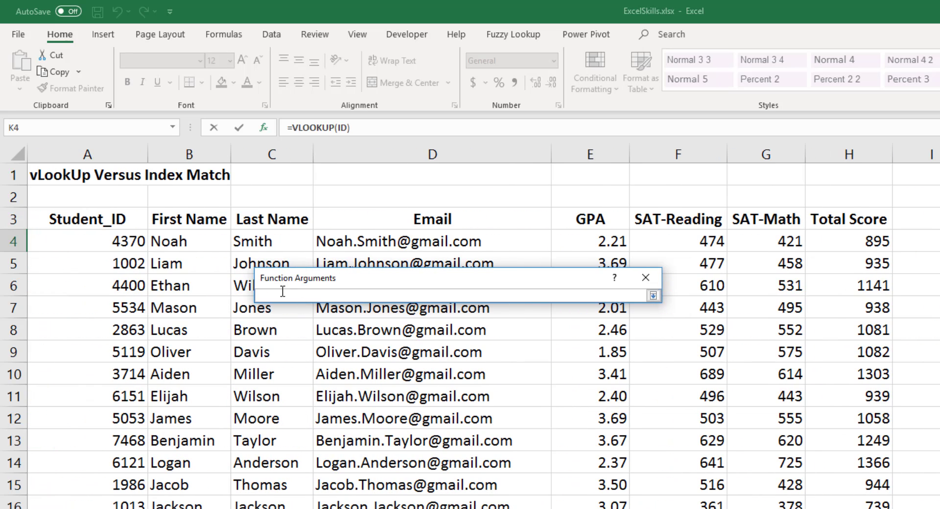
pyautogui.moveTo(106, 240); pyautogui.dragTo(832, 290)
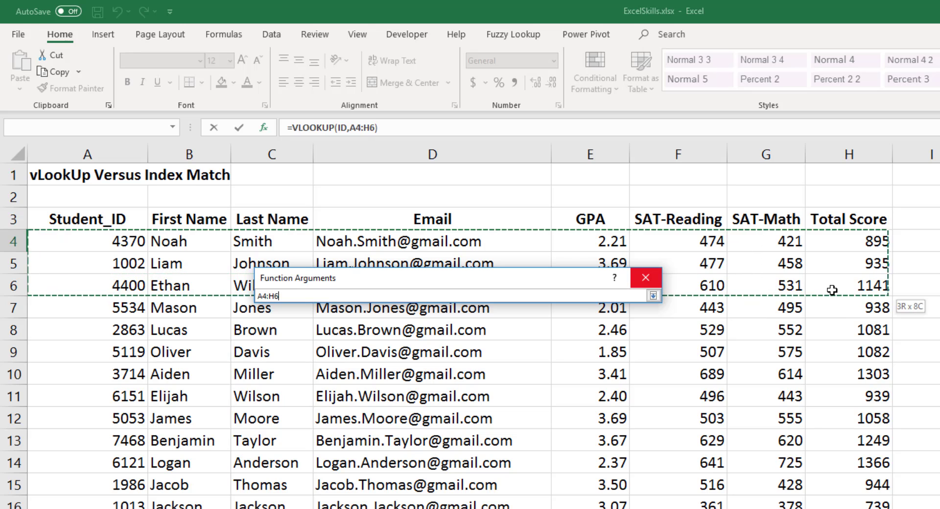
pyautogui.write('Data')
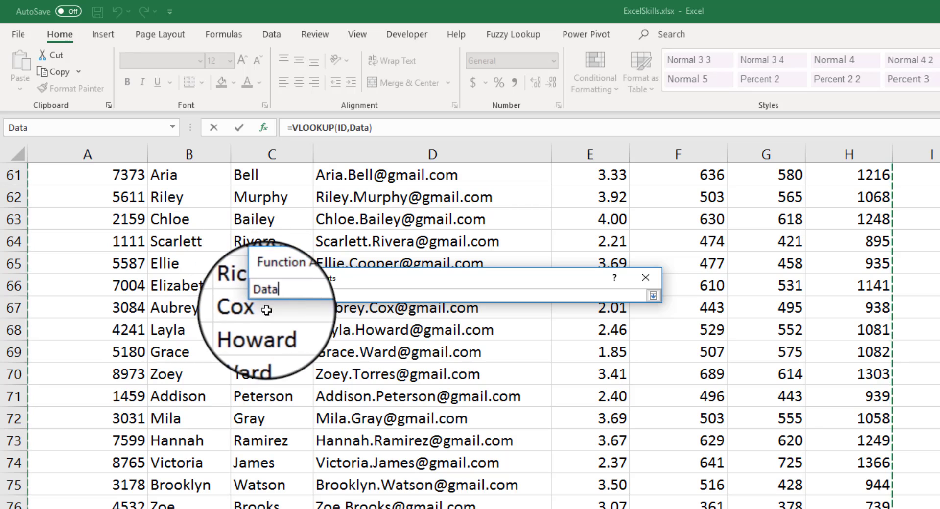
pyautogui.click(654, 294)
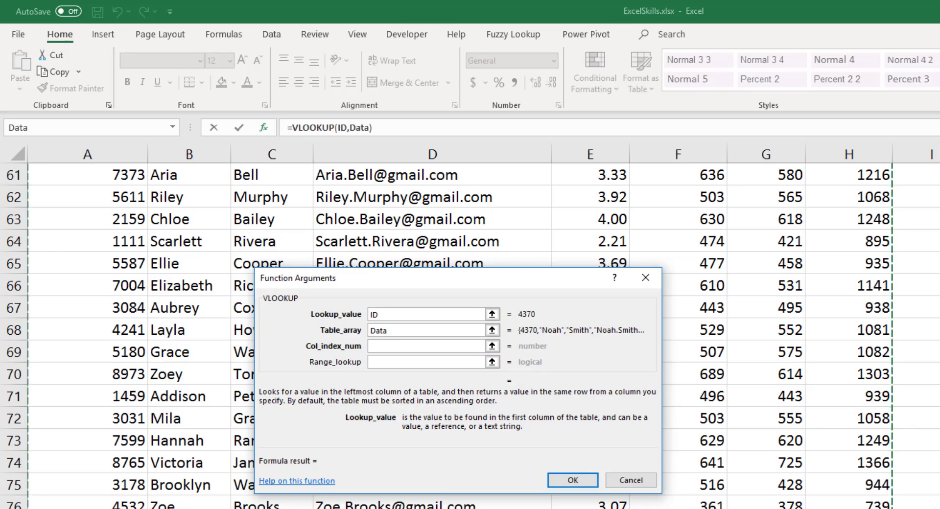
# Set the VLOOKUP column index to 2 and complete the formula in K4 without a range lookup argument
pyautogui.scroll(20, 146, 333)
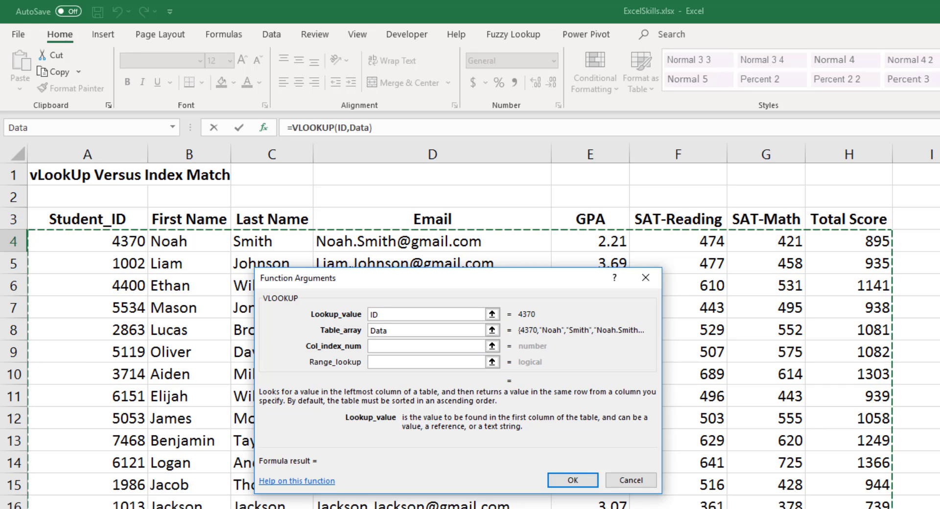
pyautogui.hscroll(5, 147, 333)
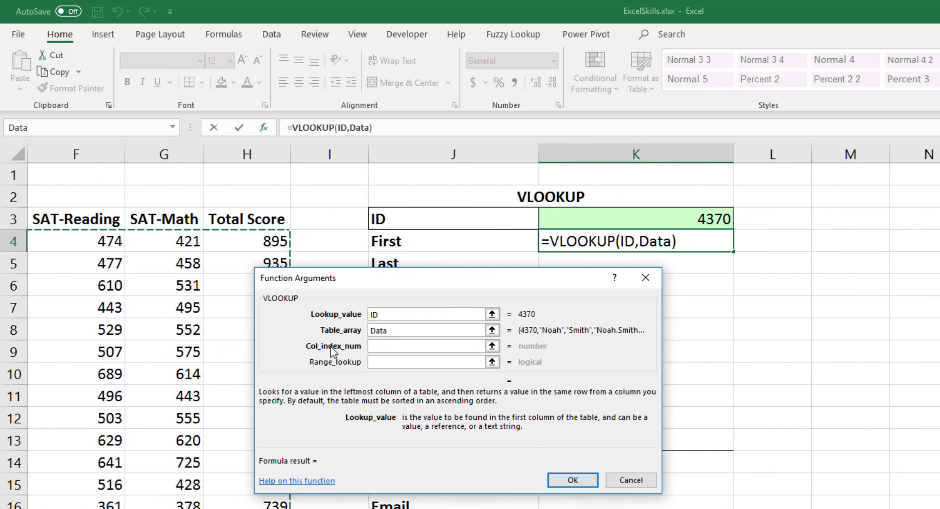
pyautogui.click(386, 346)
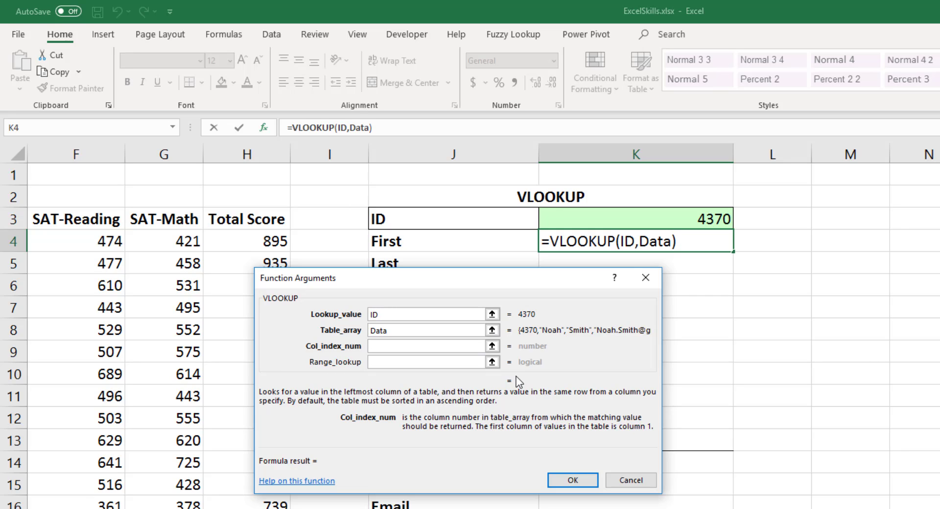
pyautogui.write('2')
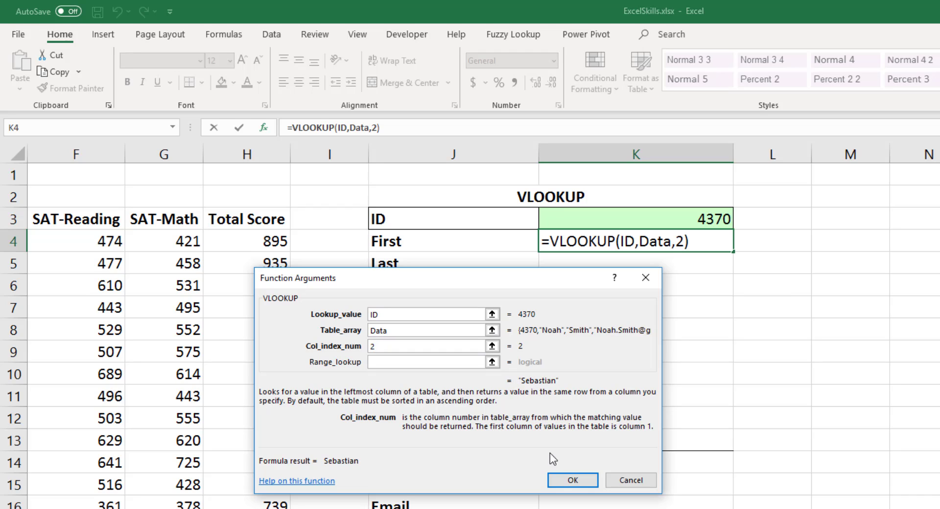
pyautogui.click(573, 480)
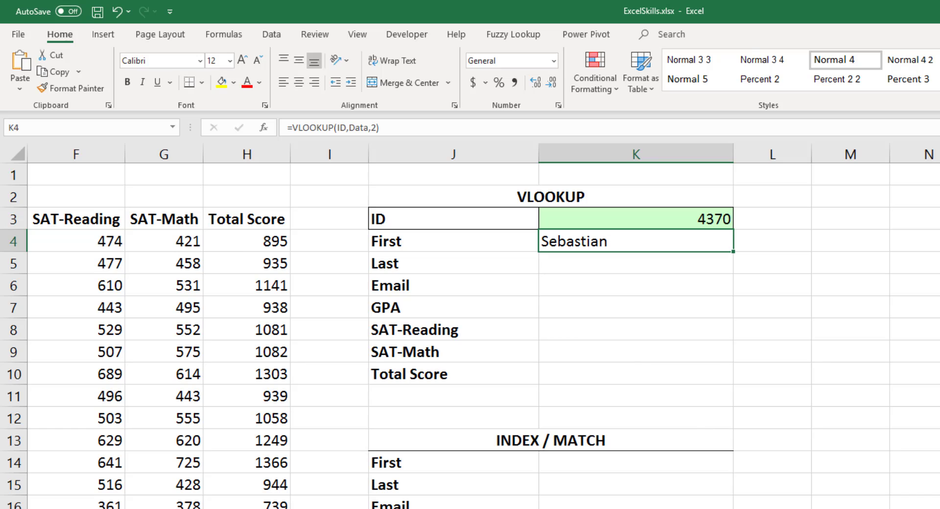
# Compare the name returned in K4 with the first name stored in B4 for the entered student ID
pyautogui.hscroll(-5, 483, 326)
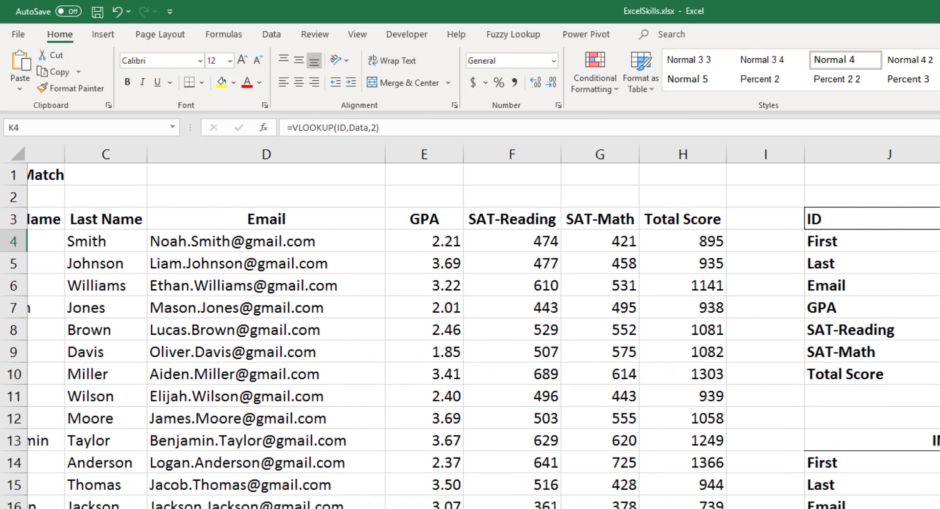
pyautogui.hscroll(-1, 483, 326)
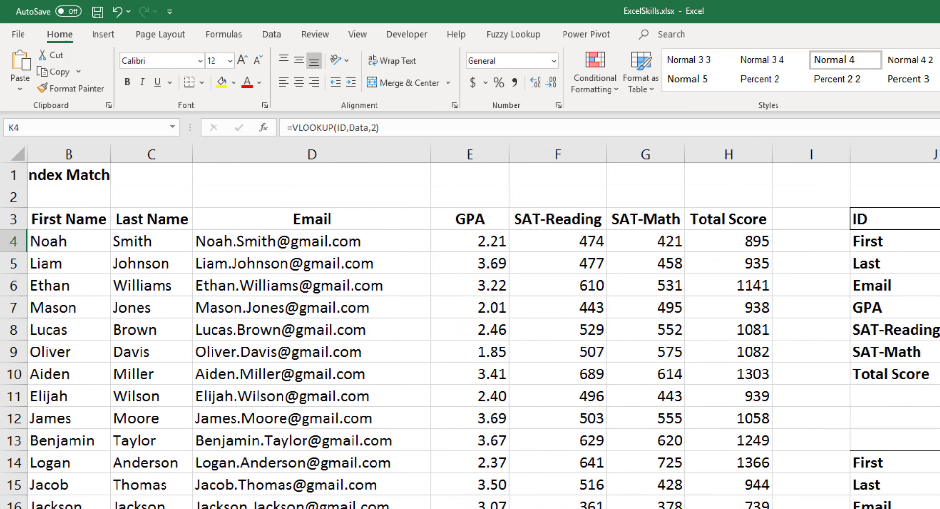
pyautogui.hscroll(-1, 189, 279)
pyautogui.keyDown('ctrl'); pyautogui.scroll(-1, 189, 279); pyautogui.keyUp('ctrl')
pyautogui.click(176, 234)
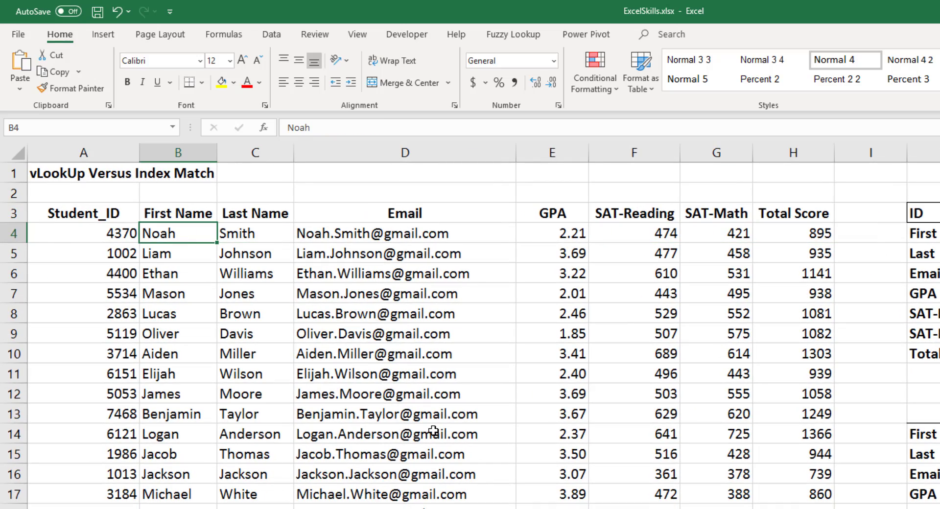
pyautogui.click(939, 234)
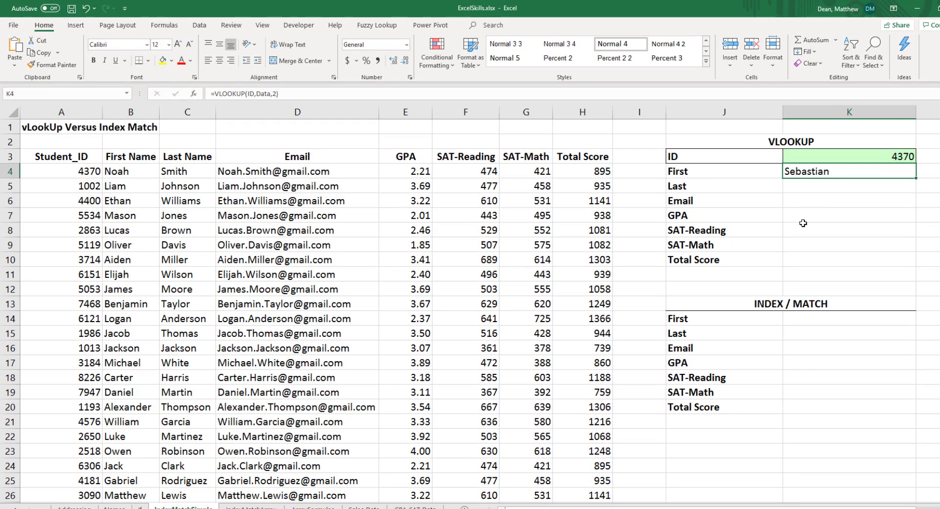
# Edit the VLOOKUP formula in K4 to require an exact match by setting its range lookup argument to FALSE
pyautogui.doubleClick(805, 172)
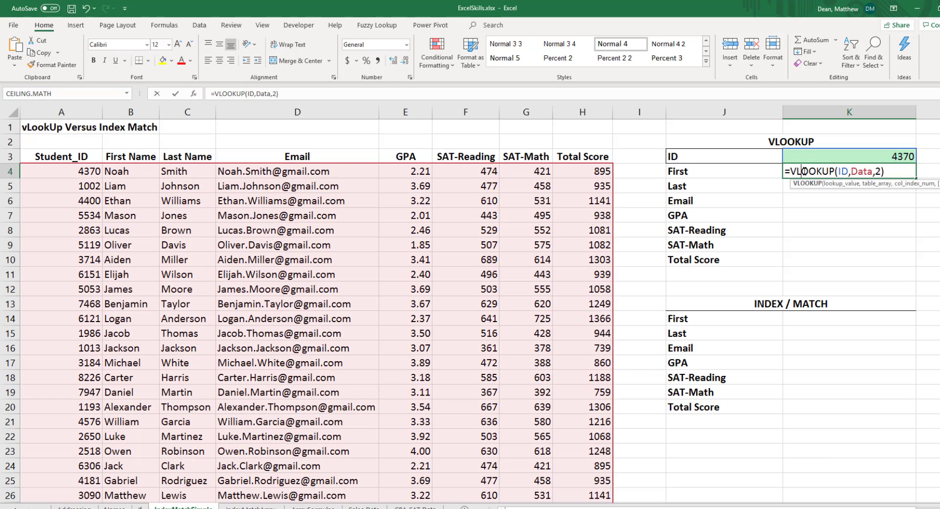
pyautogui.click(881, 172)
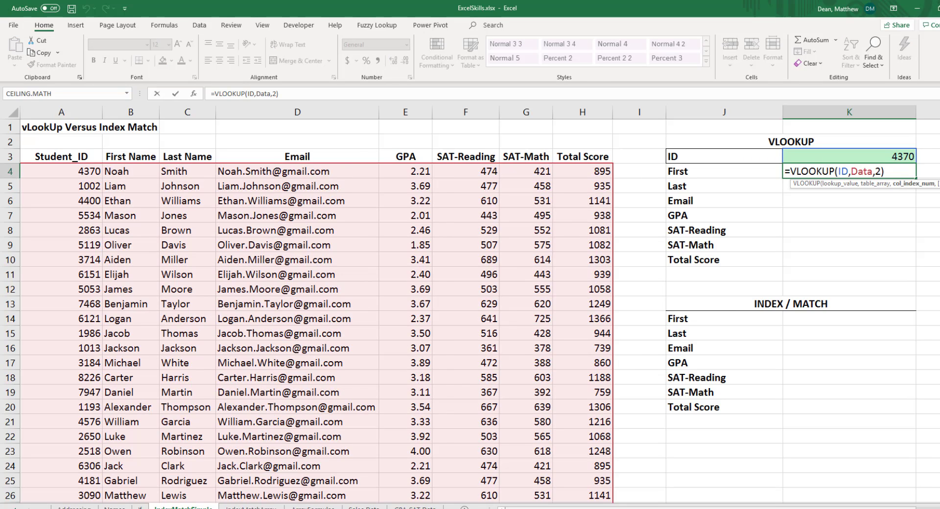
pyautogui.moveTo(905, 508); pyautogui.dragTo(937, 508)
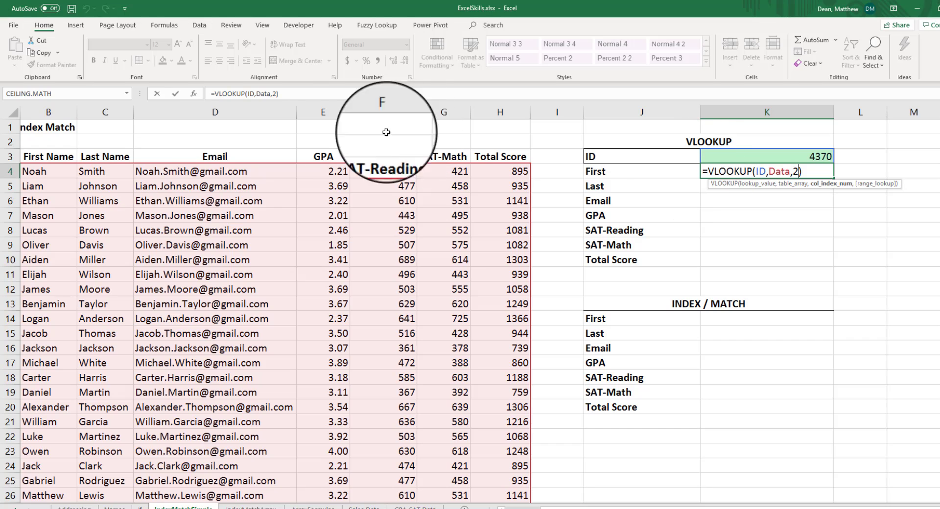
pyautogui.click(193, 94)
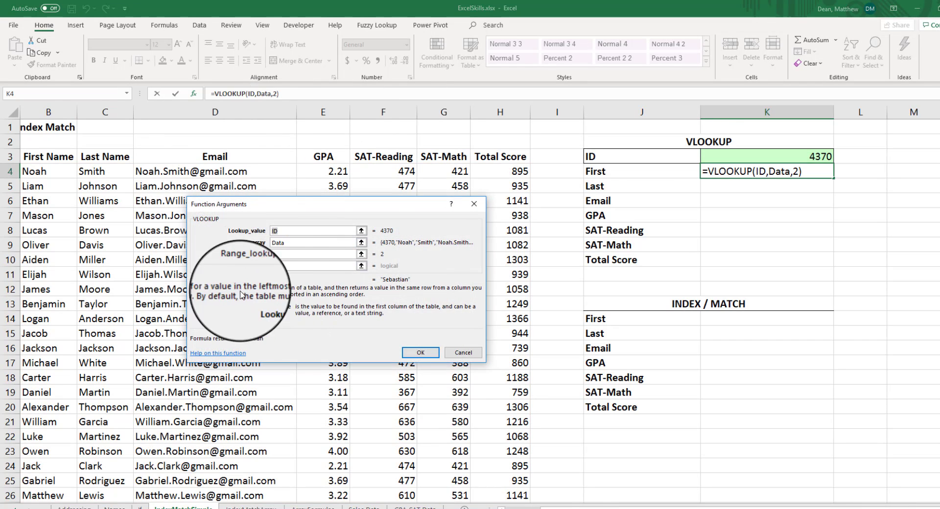
pyautogui.click(303, 266)
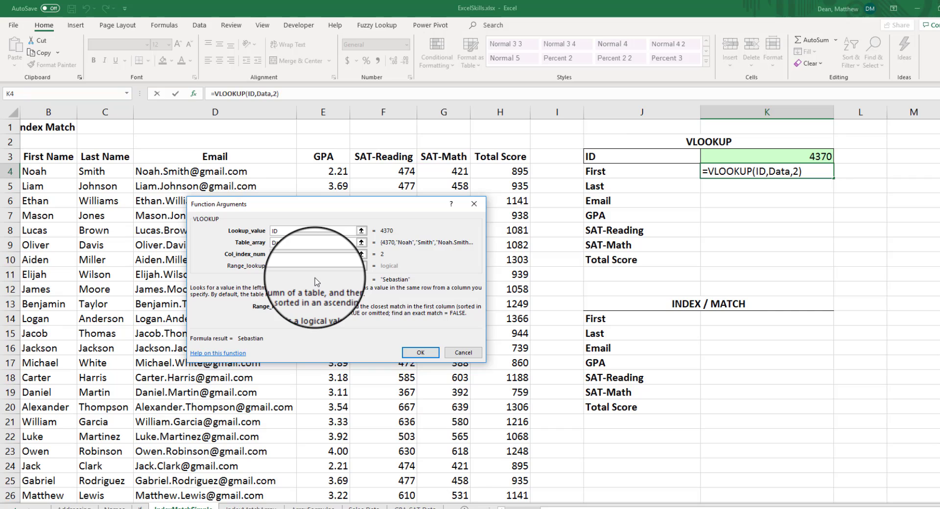
pyautogui.write('false')
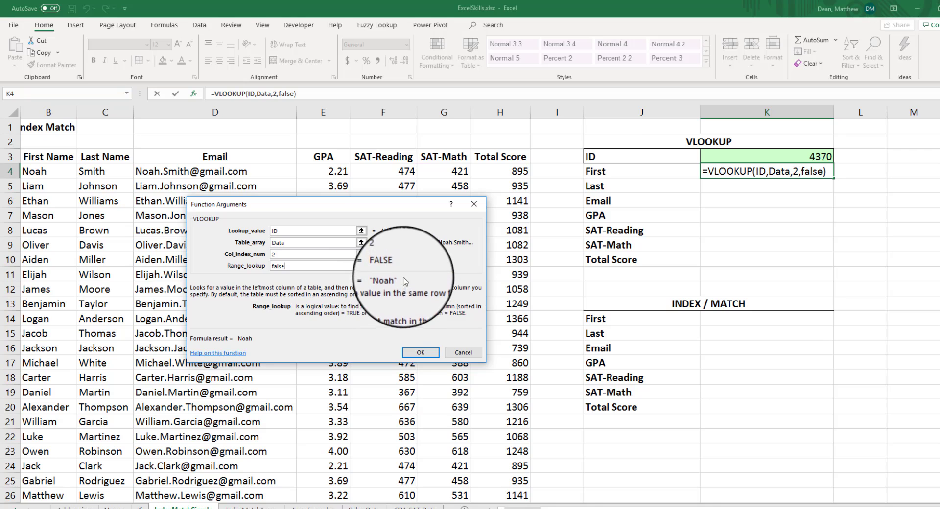
pyautogui.click(421, 355)
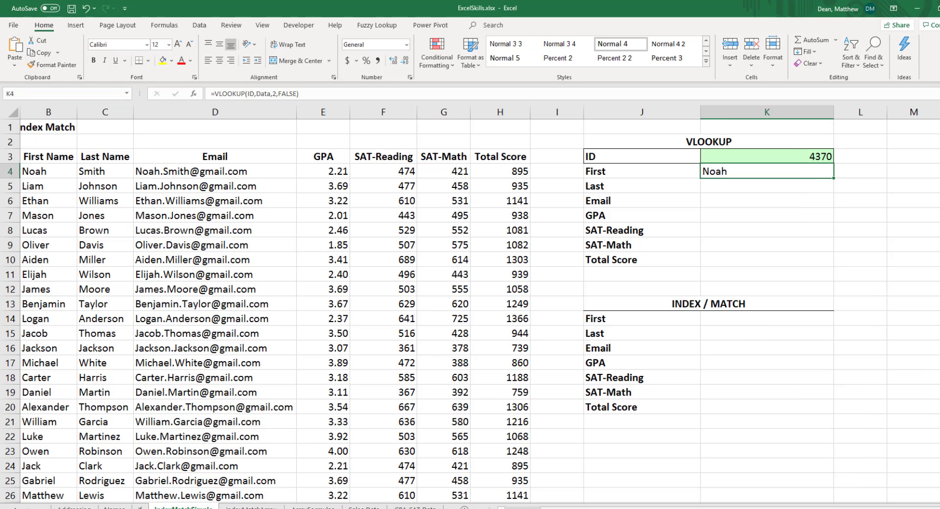
# Review the arguments of the VLOOKUP formula in K4
pyautogui.hscroll(3, 455, 166)
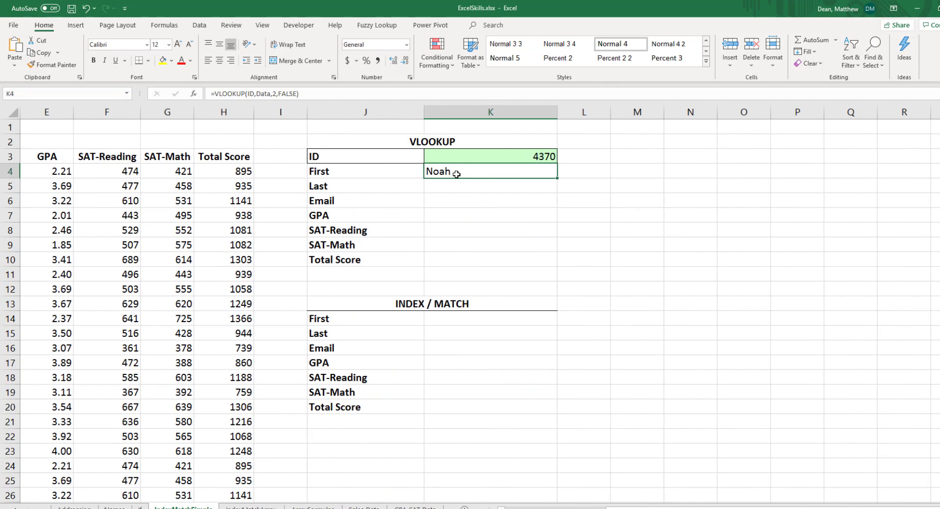
pyautogui.doubleClick(456, 175)
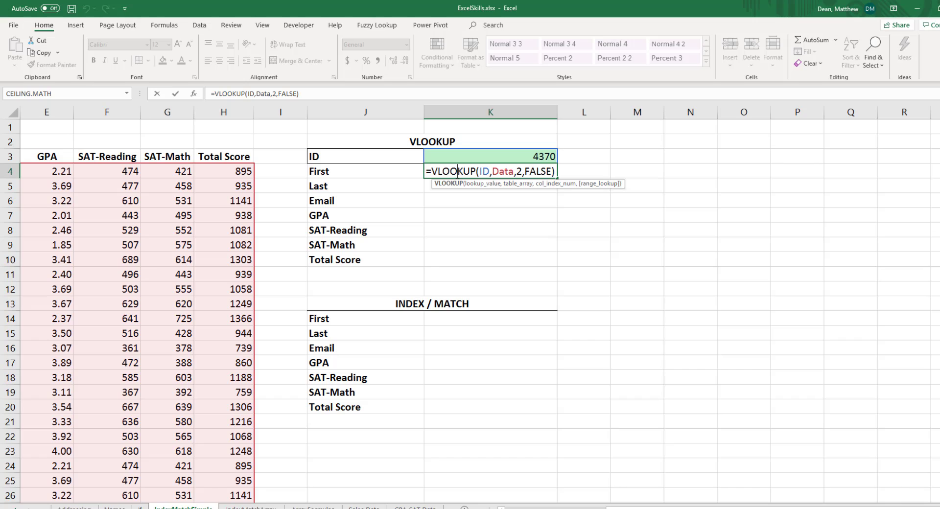
pyautogui.press('Return')
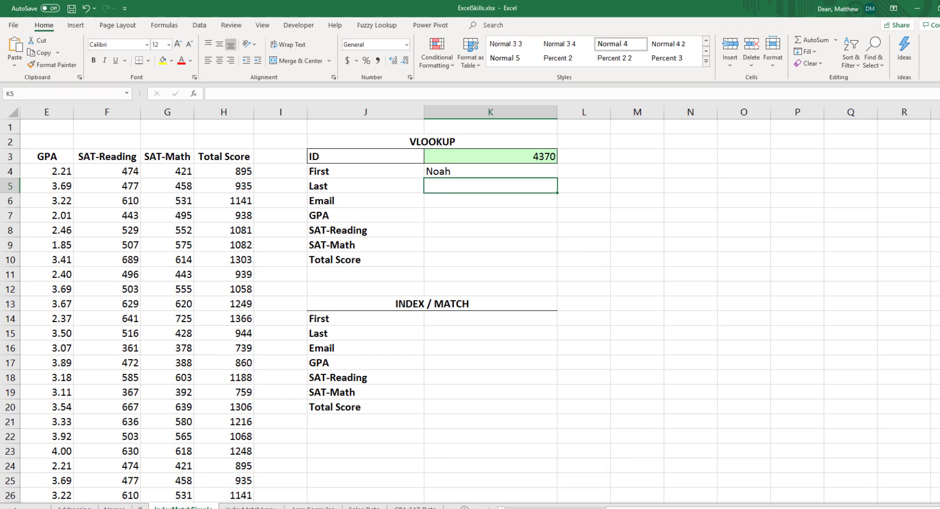
# Start a VLOOKUP in K5 with the named range ID as lookup value and the named range Data as table array
pyautogui.write('=vlo')
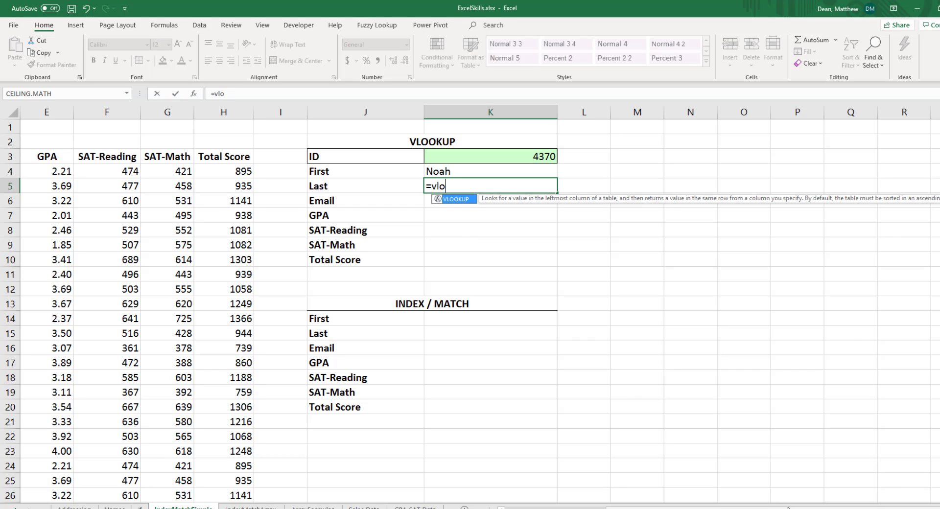
pyautogui.write('okup(')
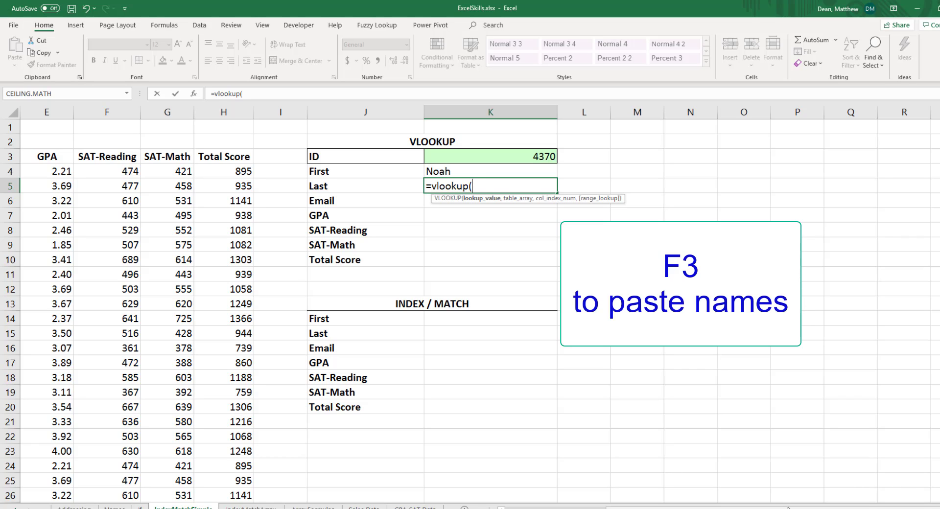
pyautogui.press('F3')
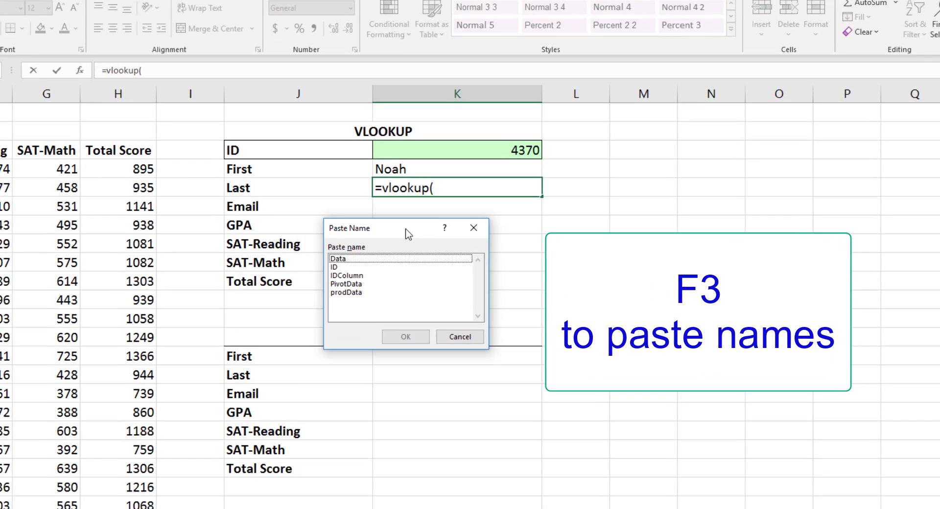
pyautogui.click(345, 266)
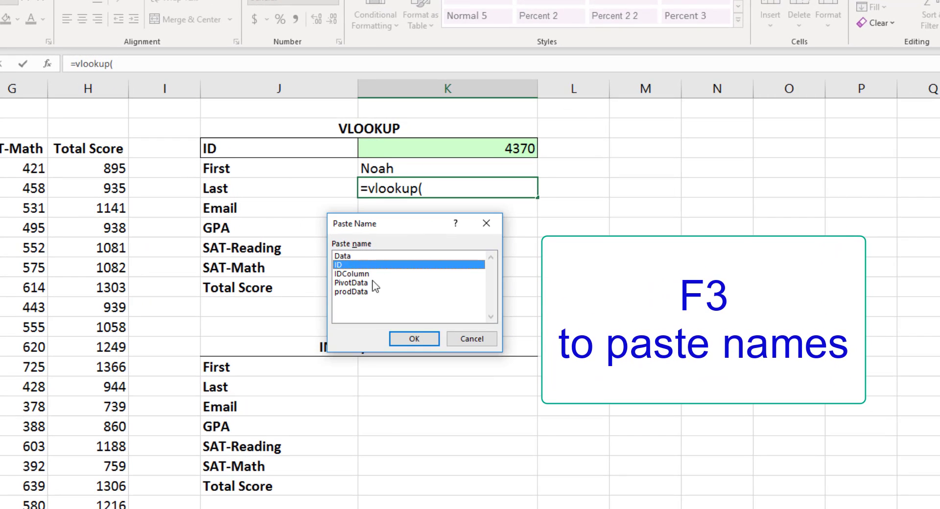
pyautogui.click(414, 339)
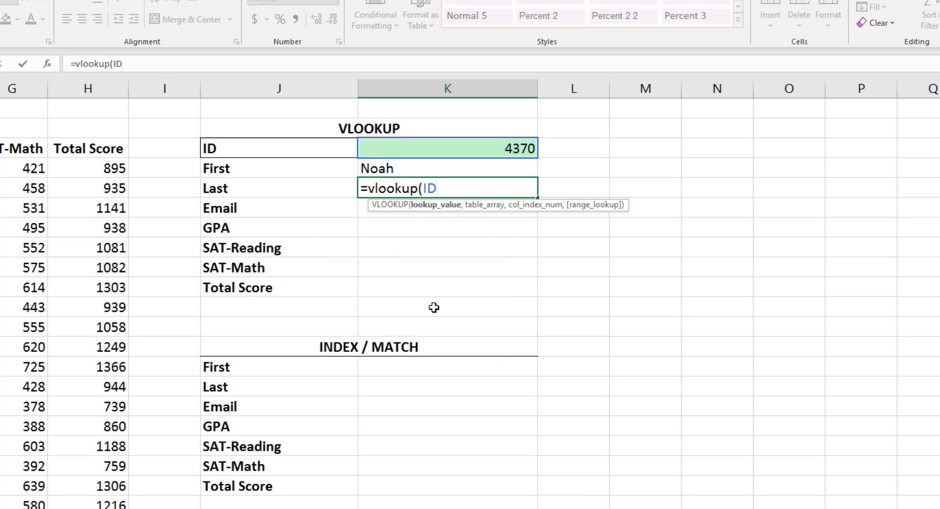
pyautogui.write(',')
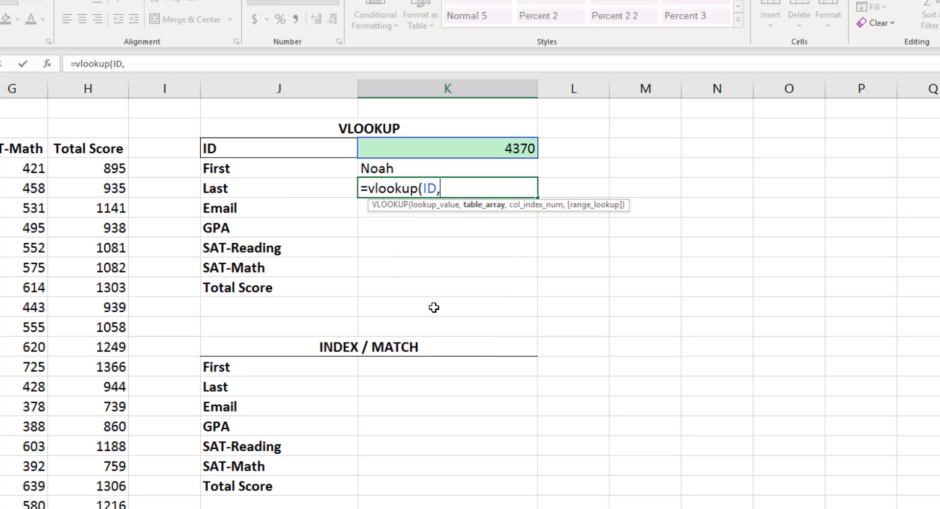
pyautogui.press('F3')
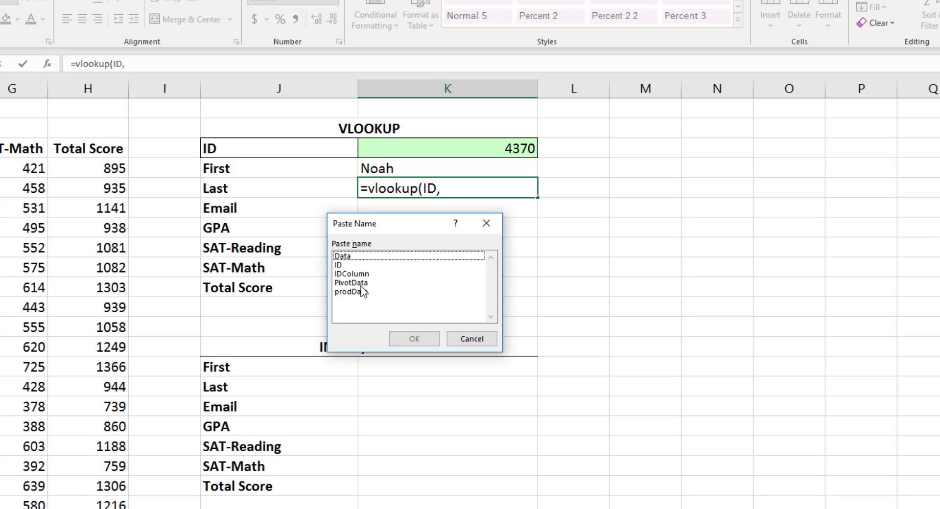
pyautogui.click(348, 258)
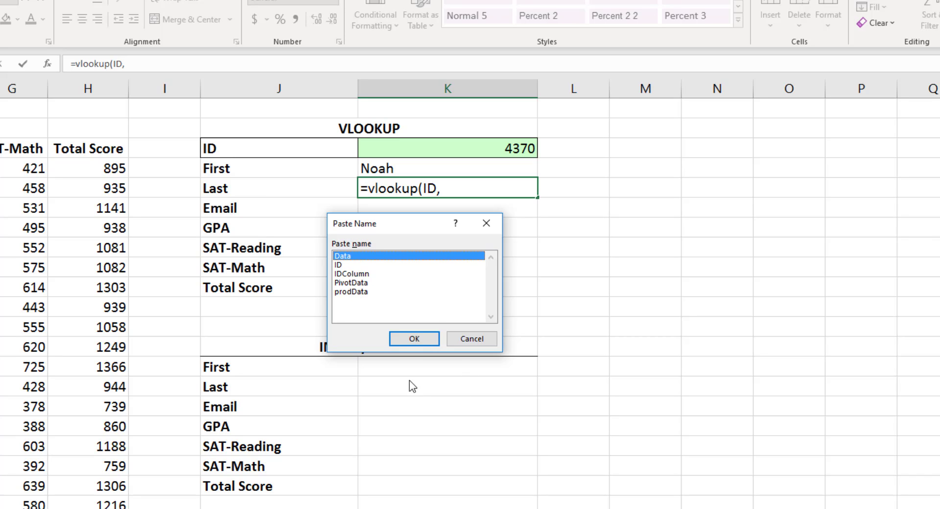
pyautogui.click(407, 342)
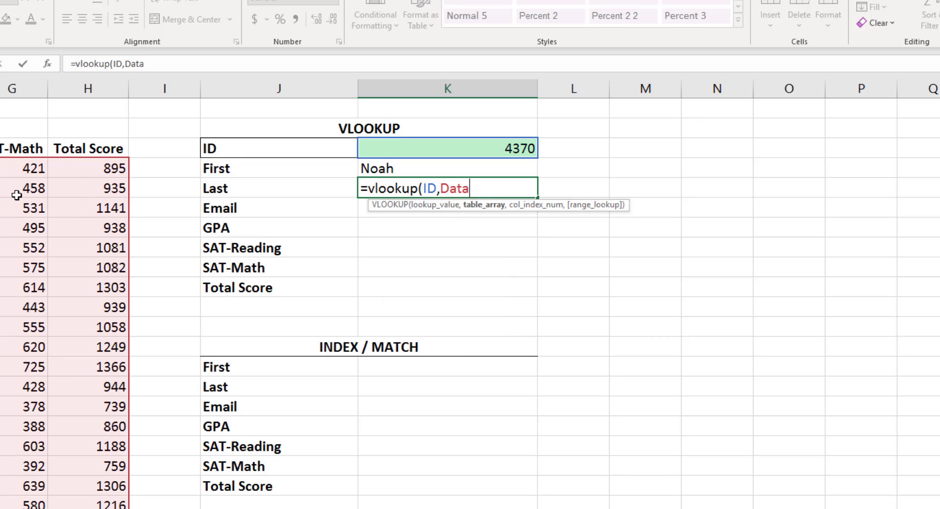
# Complete the K5 formula with column index 3 and an exact match by setting range lookup to FALSE
pyautogui.write(',')
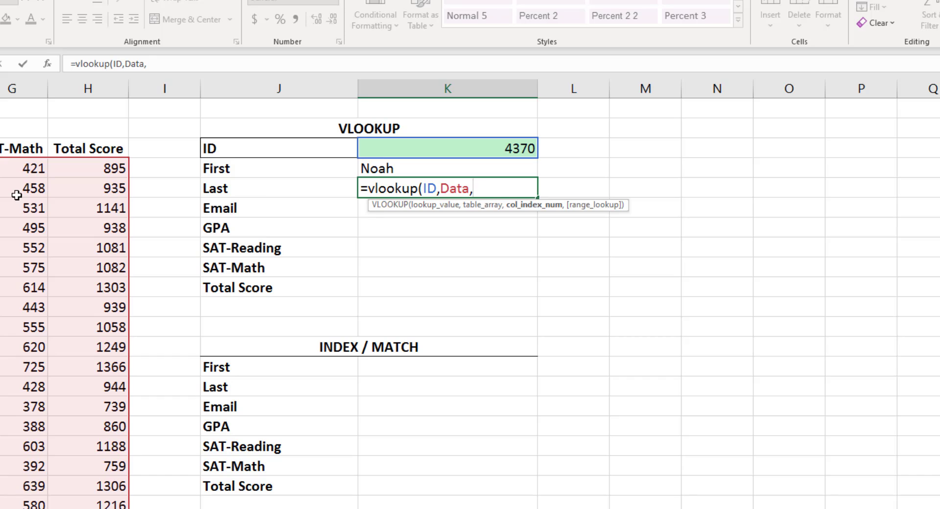
pyautogui.write('3,')
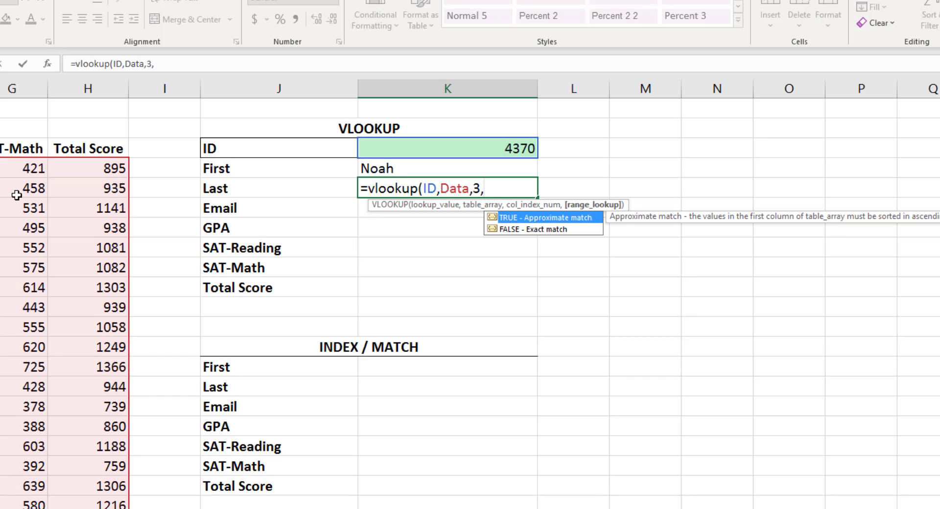
pyautogui.write('fa')
pyautogui.press('Down')
pyautogui.press('Tab')
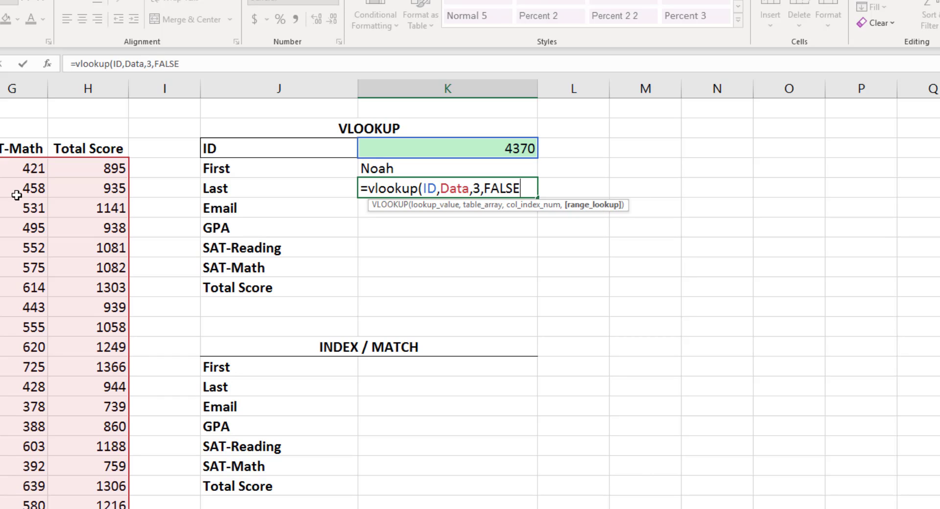
pyautogui.write(')')
pyautogui.press('Return')
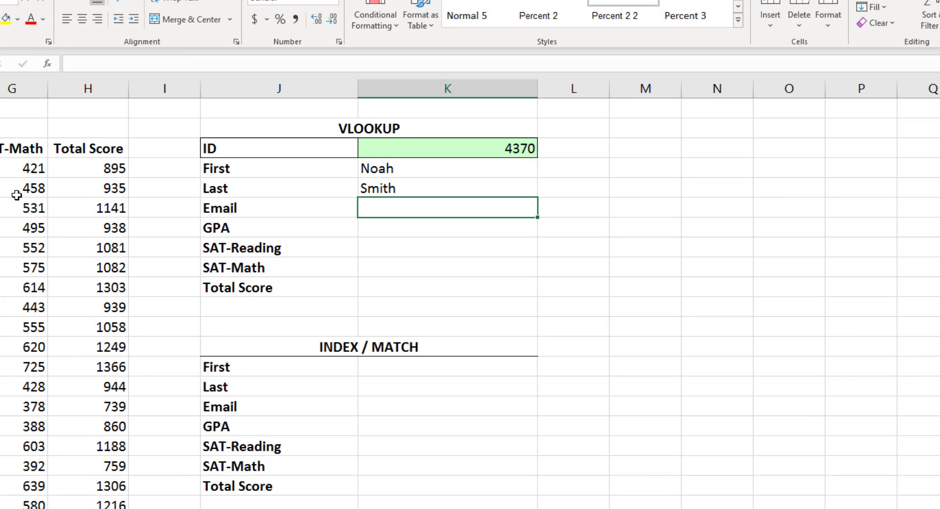
# Fill the last-name VLOOKUP formula from K5 down through the Total Score row in K10
pyautogui.hscroll(-4, 470, 294)
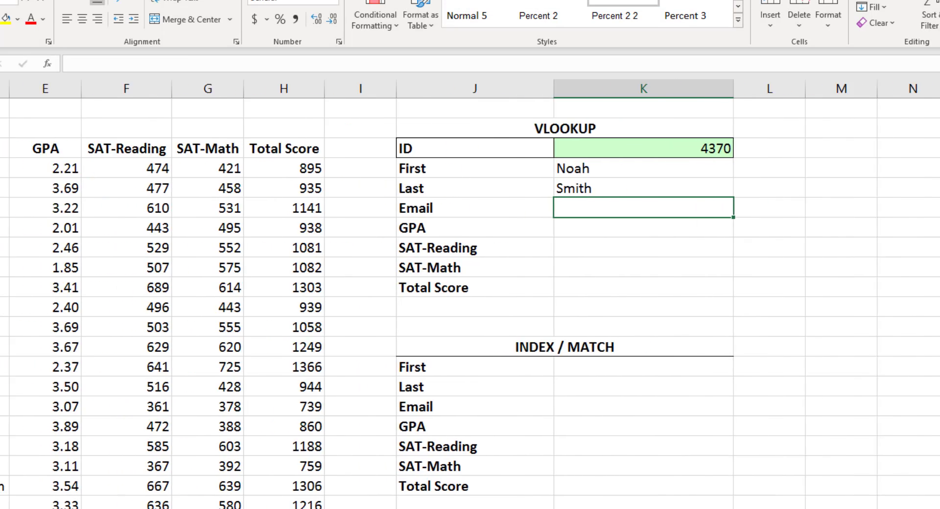
pyautogui.hscroll(4, 470, 293)
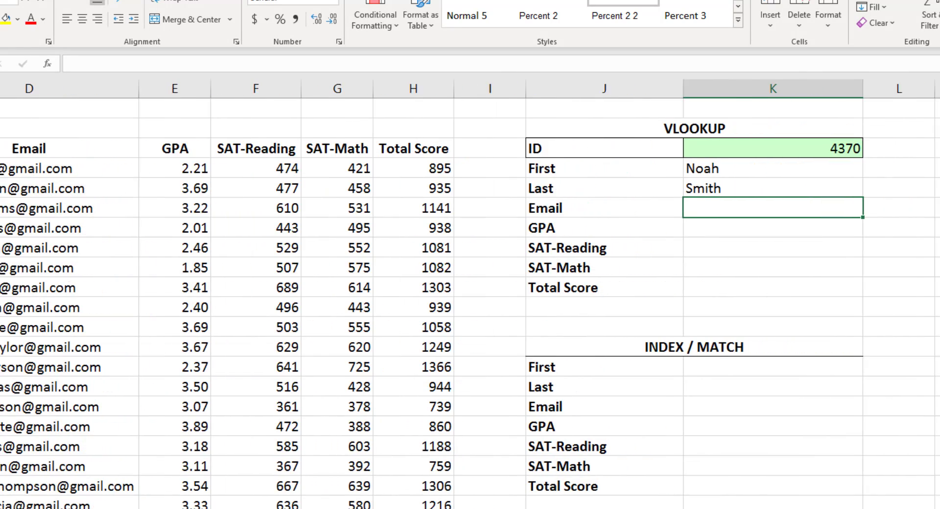
pyautogui.click(824, 188)
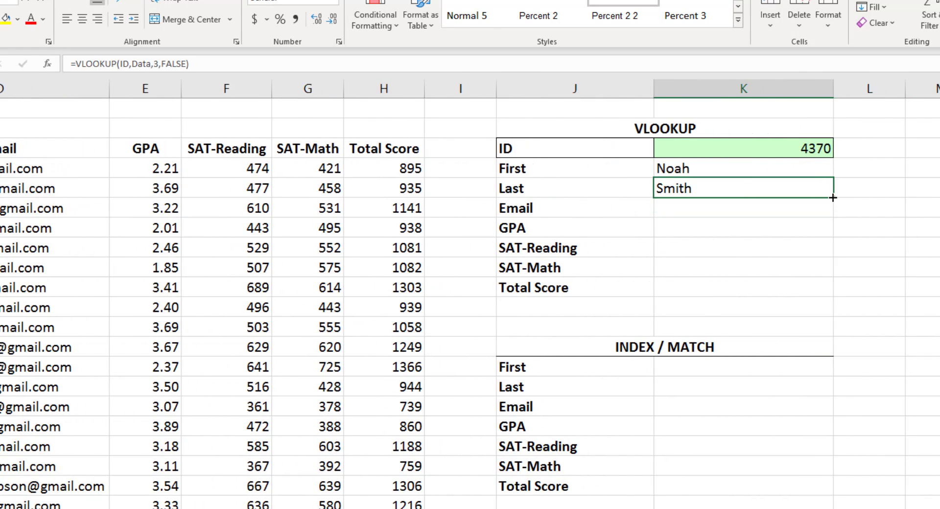
pyautogui.moveTo(832, 198); pyautogui.dragTo(832, 295)
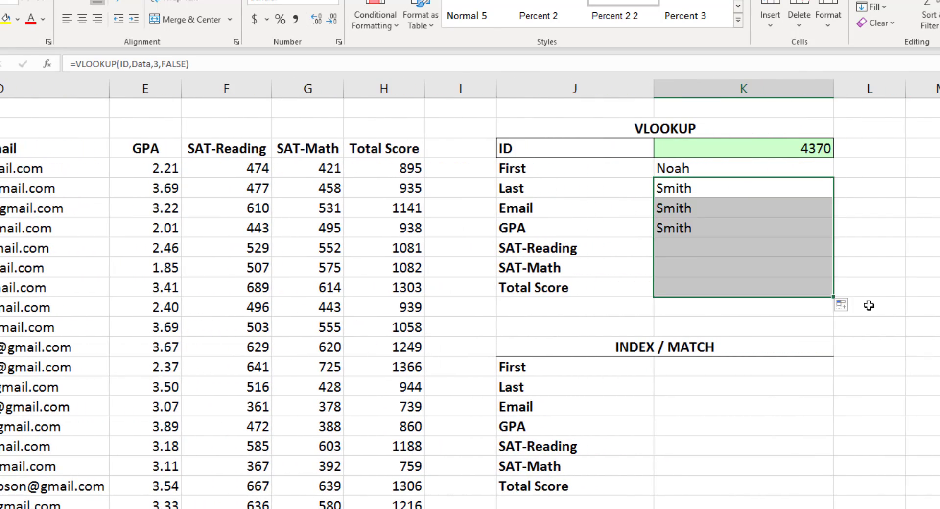
# Set the column index of the Email VLOOKUP in K6 to 4
pyautogui.doubleClick(724, 208)
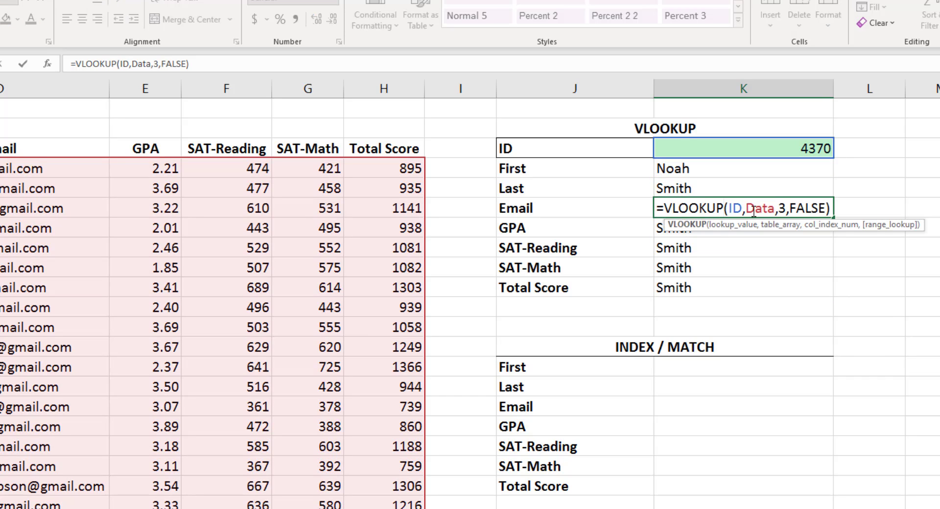
pyautogui.click(786, 208)
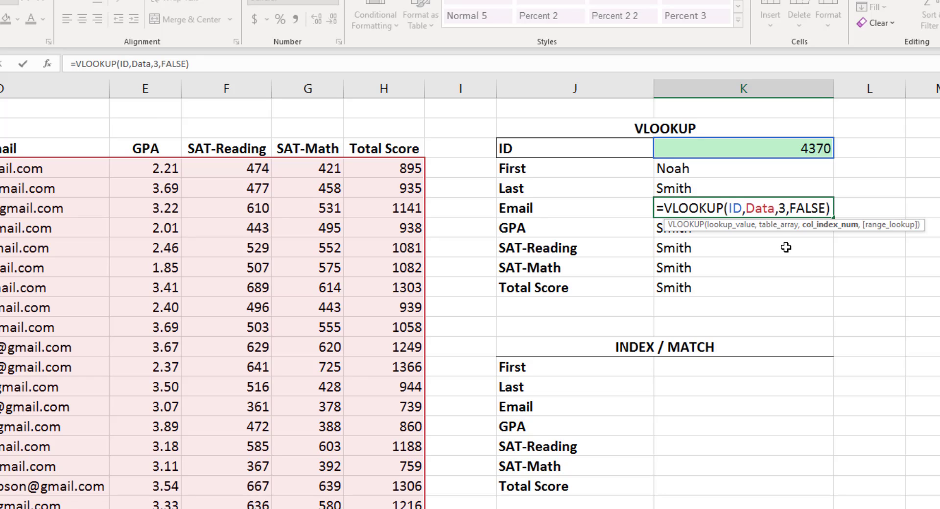
pyautogui.press('BackSpace')
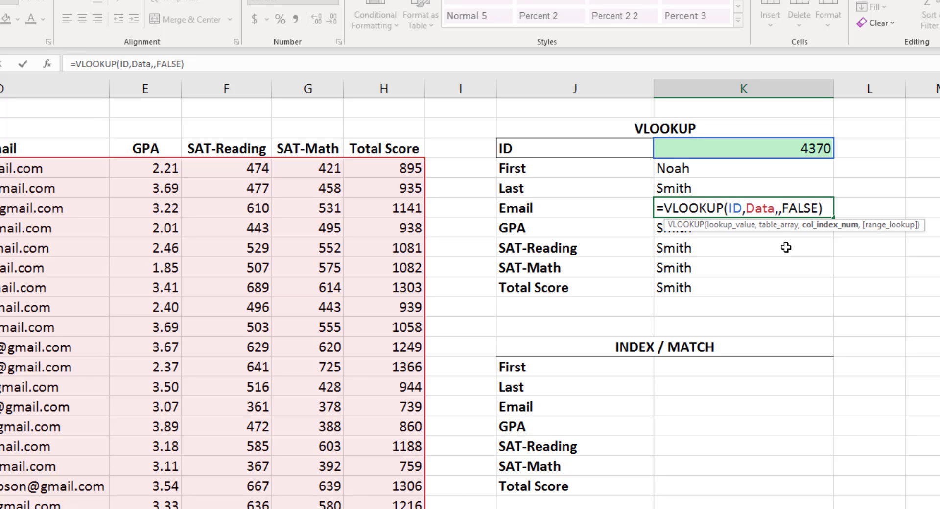
pyautogui.write('4')
pyautogui.press('Return')
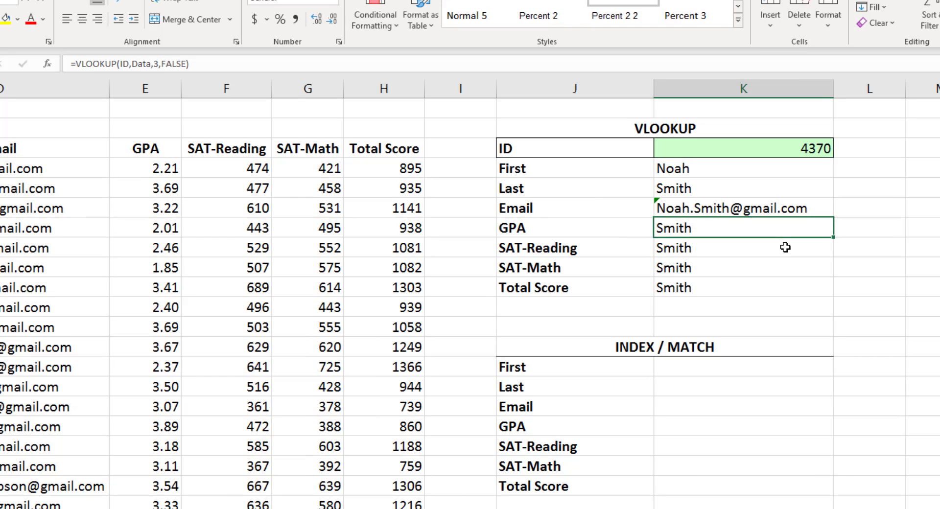
# Set the column index of the GPA VLOOKUP in K7 to 5
pyautogui.doubleClick(773, 226)
pyautogui.click(787, 228)
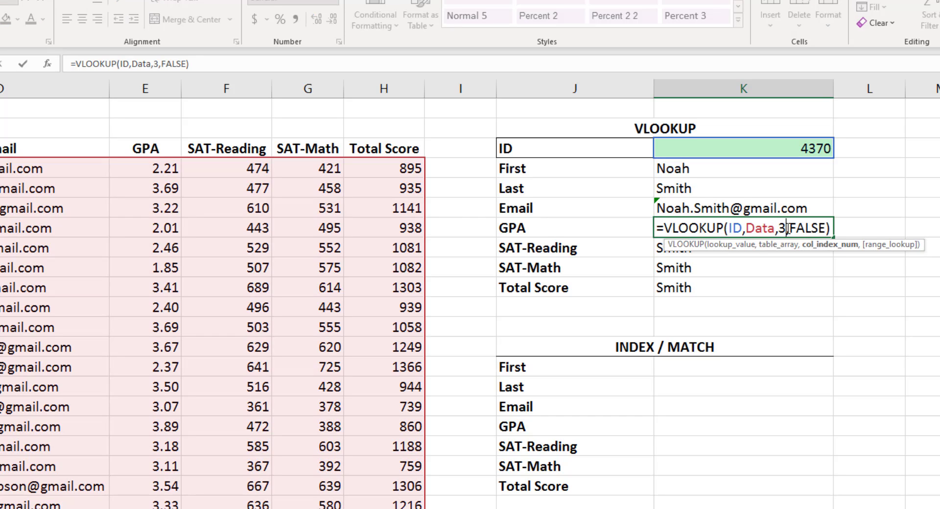
pyautogui.press('BackSpace')
pyautogui.write('5')
pyautogui.press('Return')
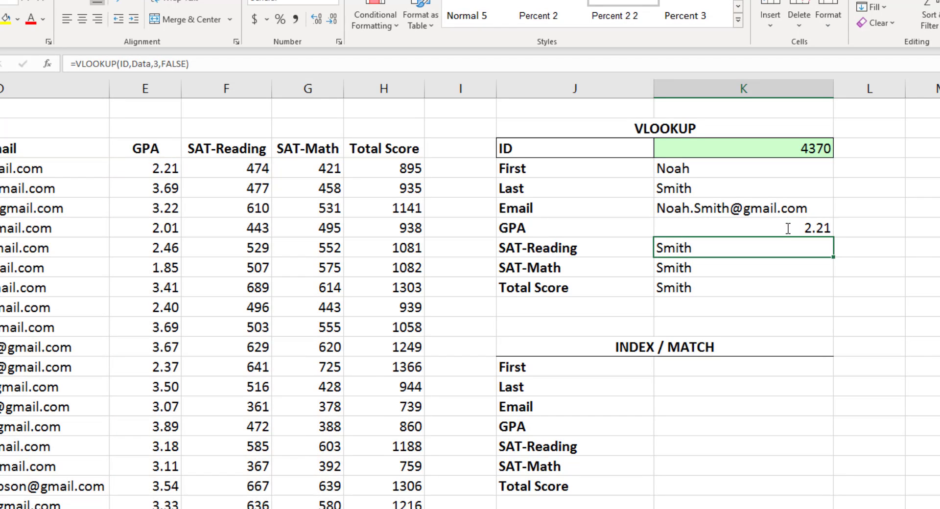
# Set the column index of the SAT-Reading VLOOKUP in K8 to 6
pyautogui.doubleClick(771, 248)
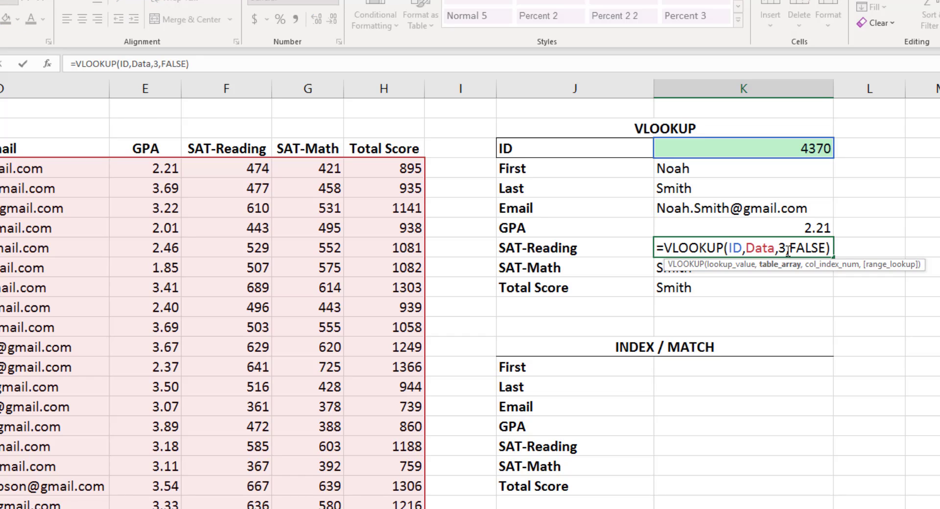
pyautogui.click(787, 252)
pyautogui.press('BackSpace')
pyautogui.write('6')
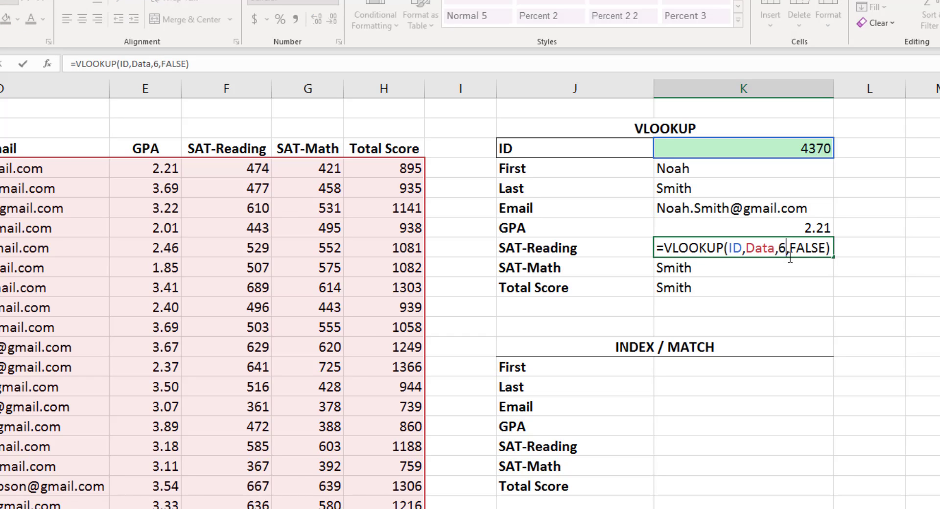
pyautogui.press('Return')
# Set the column index of the SAT-Math VLOOKUP in K9 to 7
pyautogui.doubleClick(777, 268)
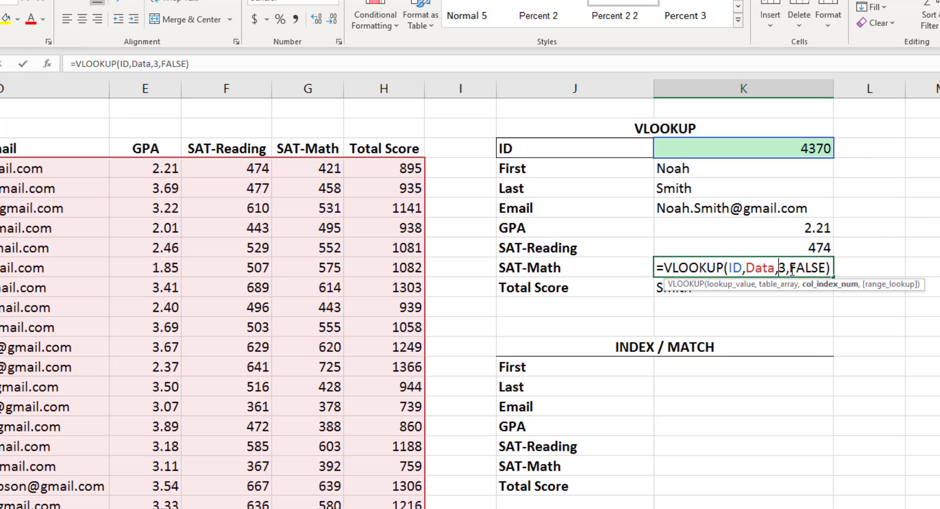
pyautogui.press('Delete')
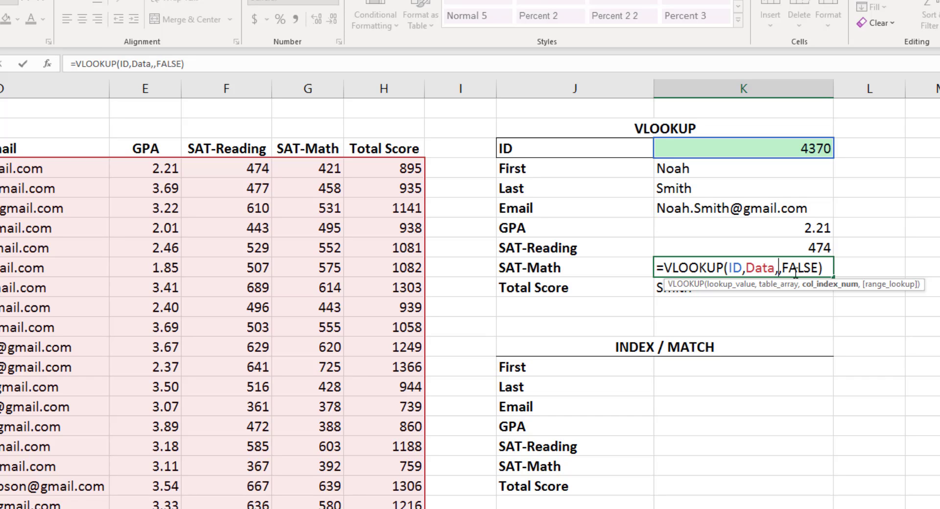
pyautogui.write('7')
pyautogui.press('Return')
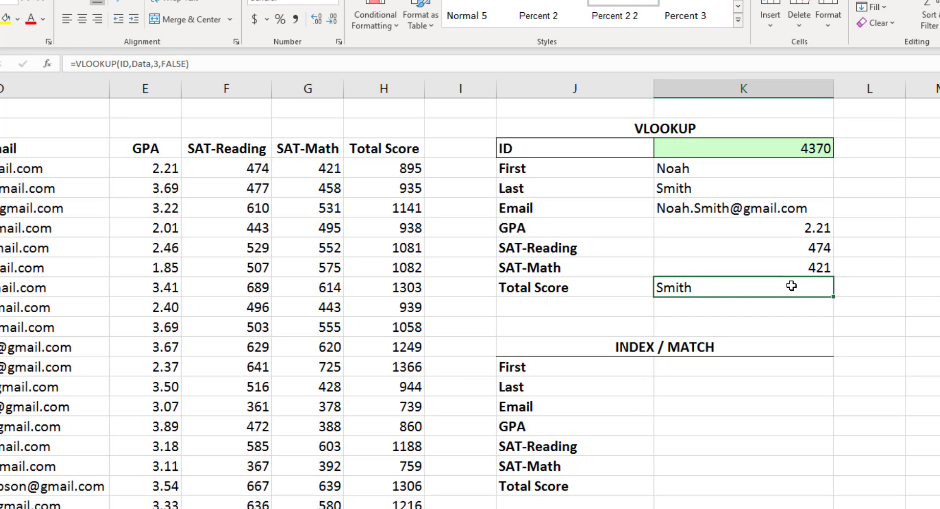
# Change the column index of the VLOOKUP in K10 so it returns the Total Score column
pyautogui.doubleClick(791, 288)
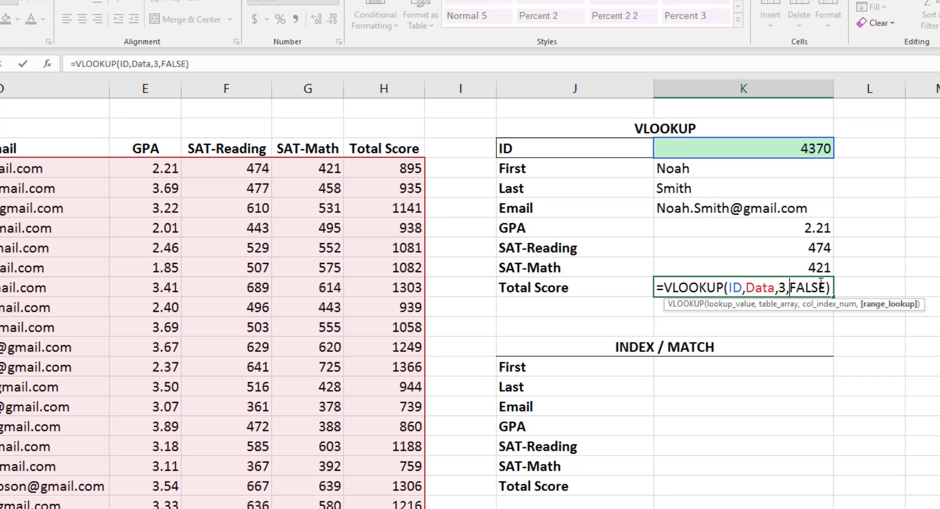
pyautogui.click(786, 288)
pyautogui.press('Return')
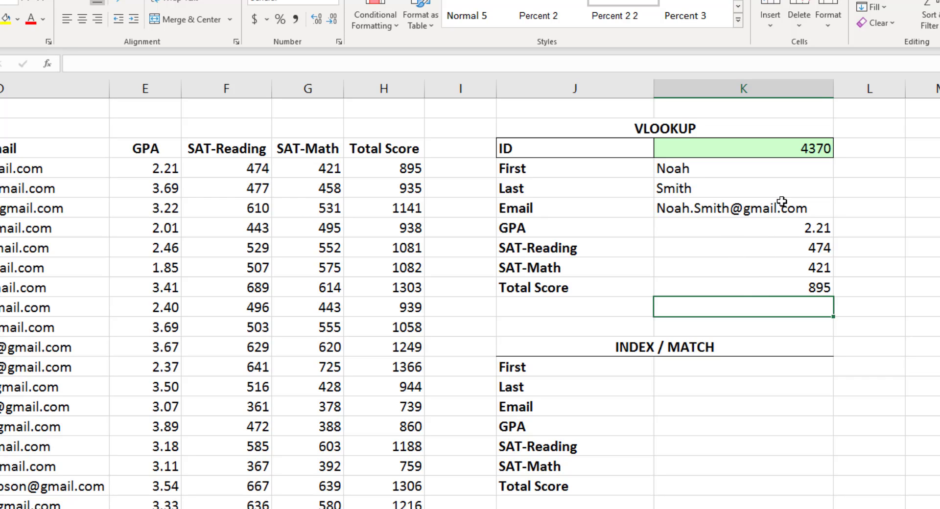
# Enter the student ID from row 18 in K3 and check the lookup results against that student's record in the data table
pyautogui.click(745, 151)
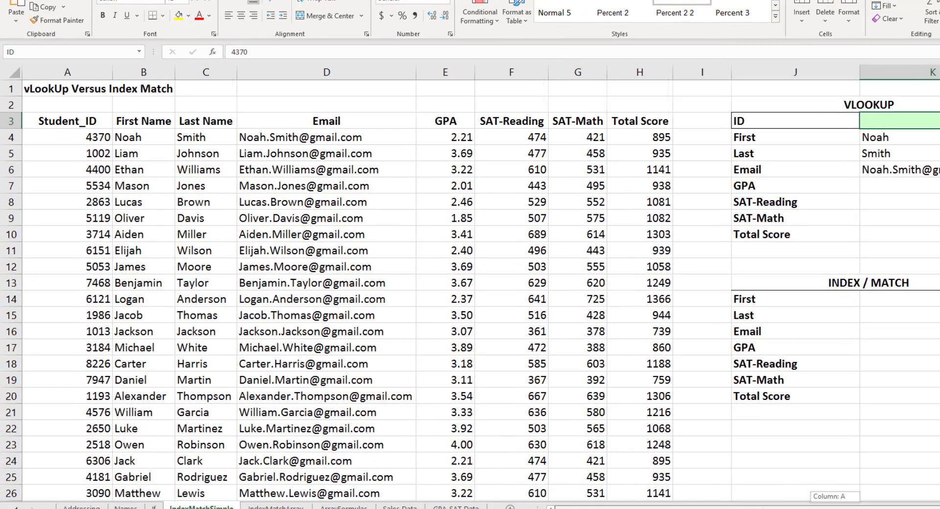
pyautogui.moveTo(762, 508); pyautogui.dragTo(822, 508)
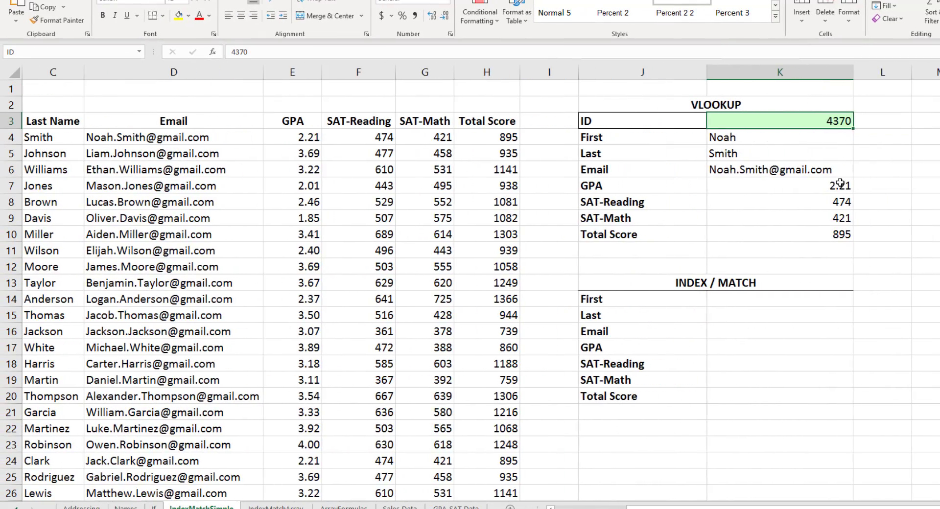
pyautogui.click(821, 119)
pyautogui.write('8226')
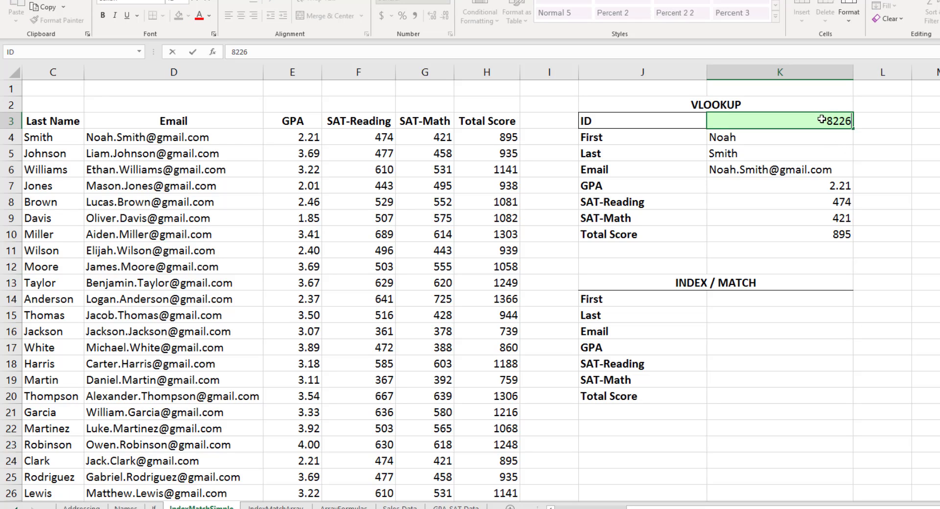
pyautogui.press('Return')
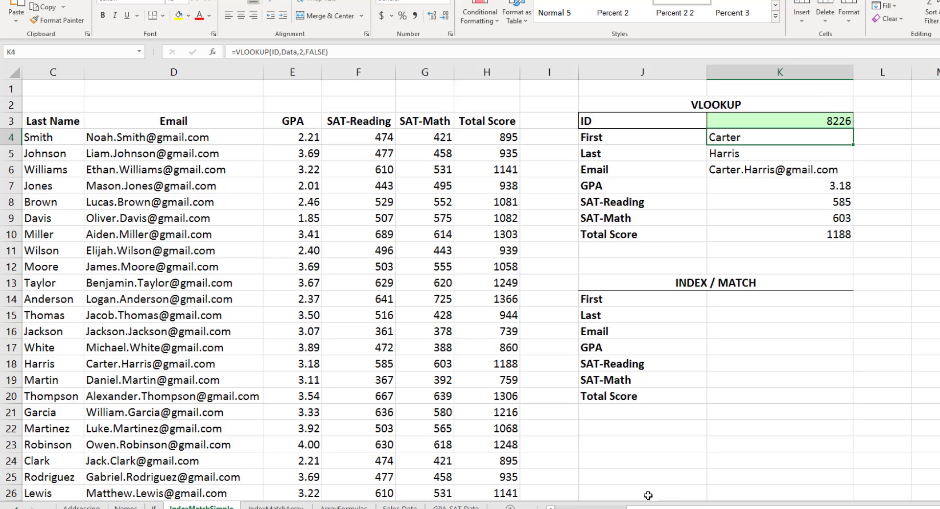
pyautogui.moveTo(669, 507); pyautogui.dragTo(591, 508)
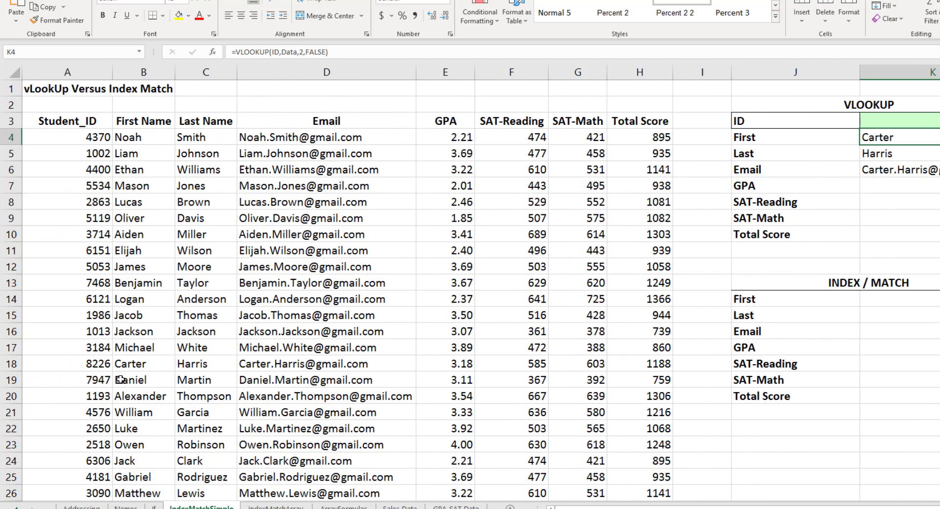
pyautogui.moveTo(126, 365); pyautogui.dragTo(468, 363)
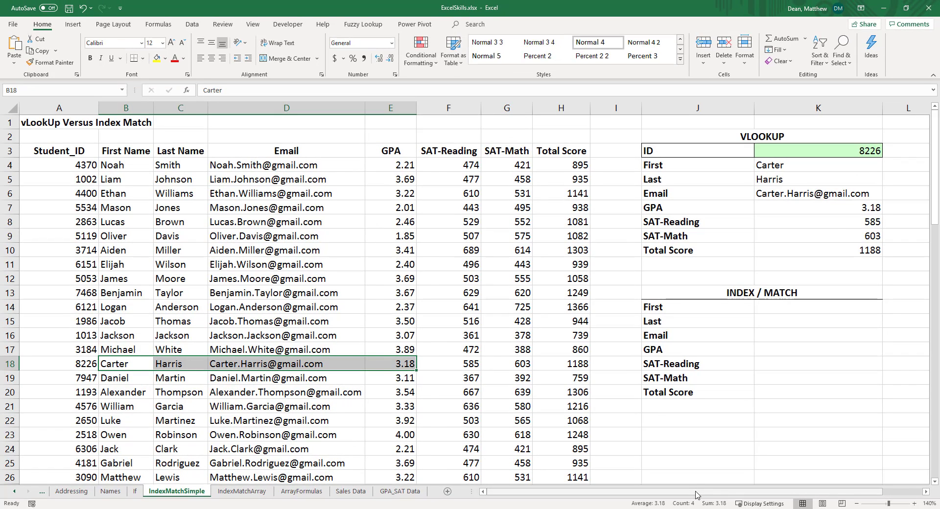
# Enter a student ID that does not exist in the data table in K3 to test the exact-match lookups
pyautogui.moveTo(696, 495); pyautogui.dragTo(730, 495)
pyautogui.click(768, 152)
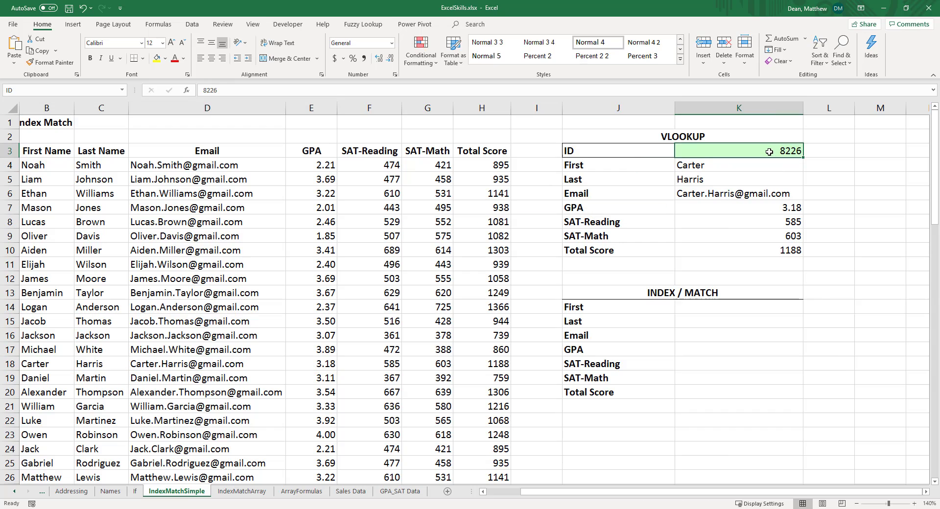
pyautogui.write('1515')
pyautogui.press('Return')
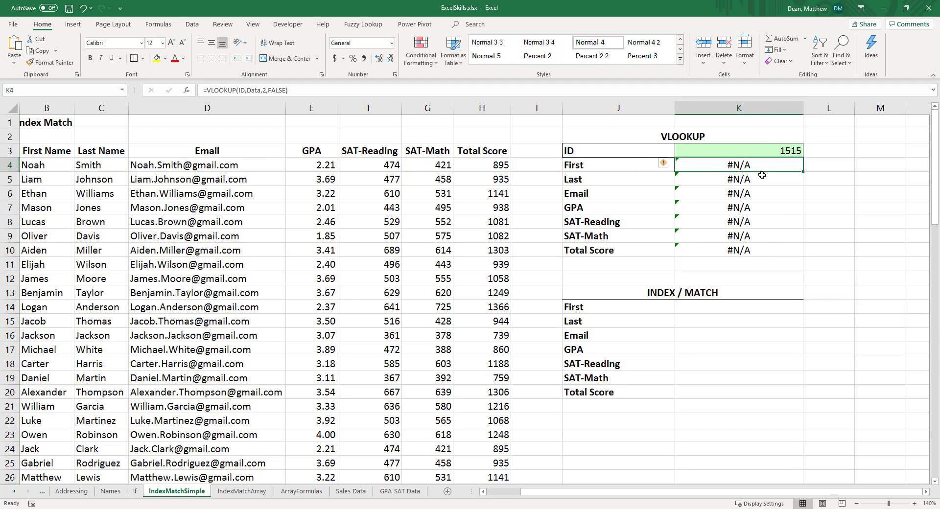
# Examine the error options for K4 and the Range_lookup argument of its VLOOKUP, leaving the formula unedited
pyautogui.click(665, 163)
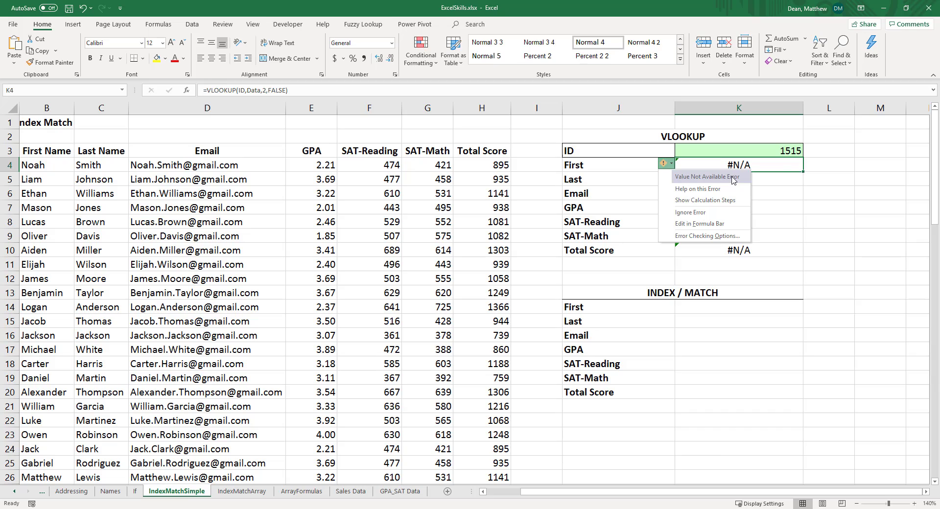
pyautogui.click(723, 163)
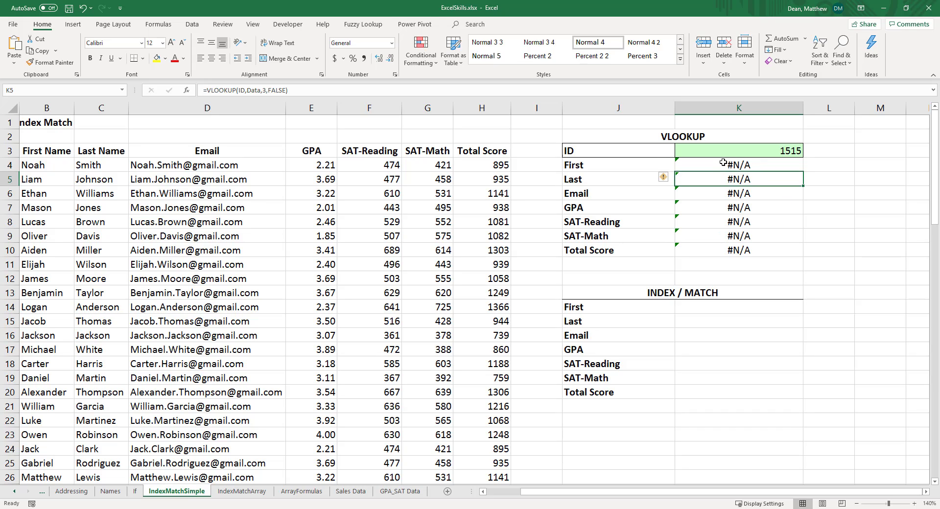
pyautogui.click(187, 90)
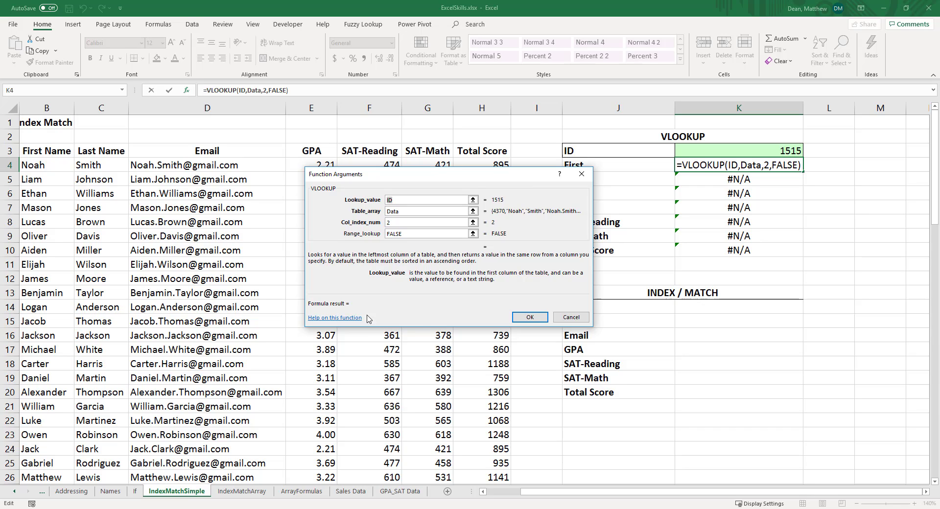
pyautogui.click(428, 233)
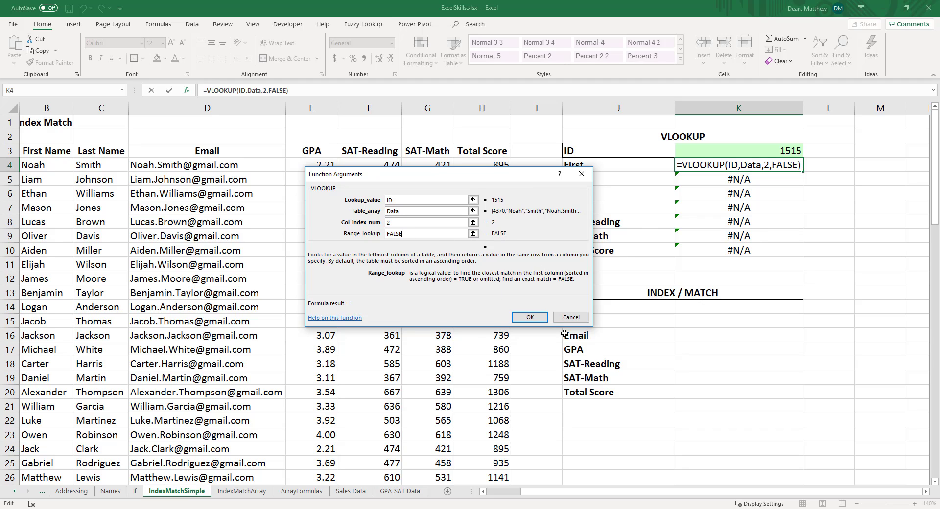
pyautogui.click(571, 318)
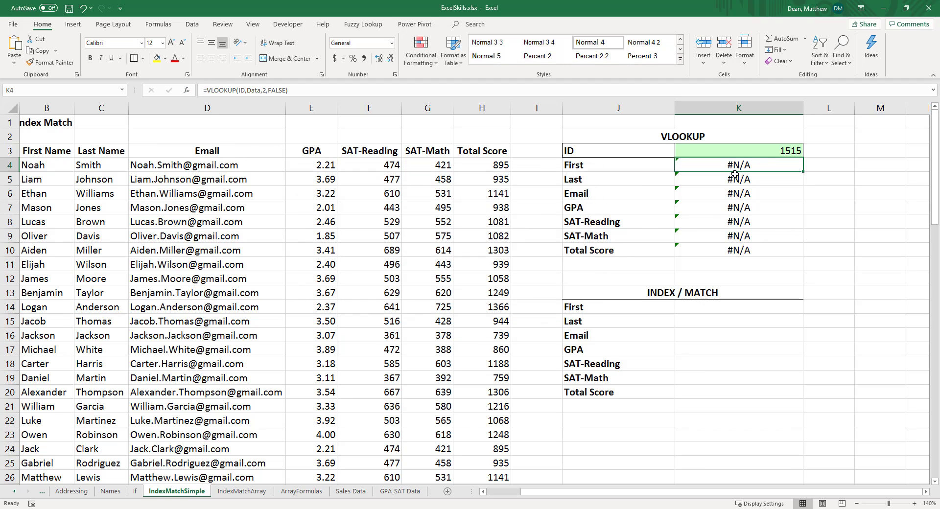
# Enter the student ID from row 25 in K3 and check the lookup results against that student's record
pyautogui.click(744, 152)
pyautogui.moveTo(567, 492); pyautogui.dragTo(533, 493)
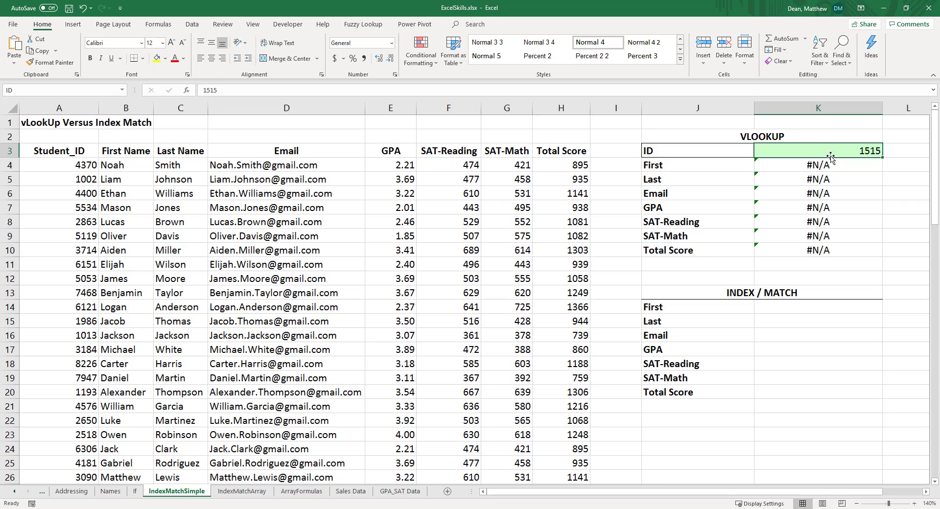
pyautogui.write('418')
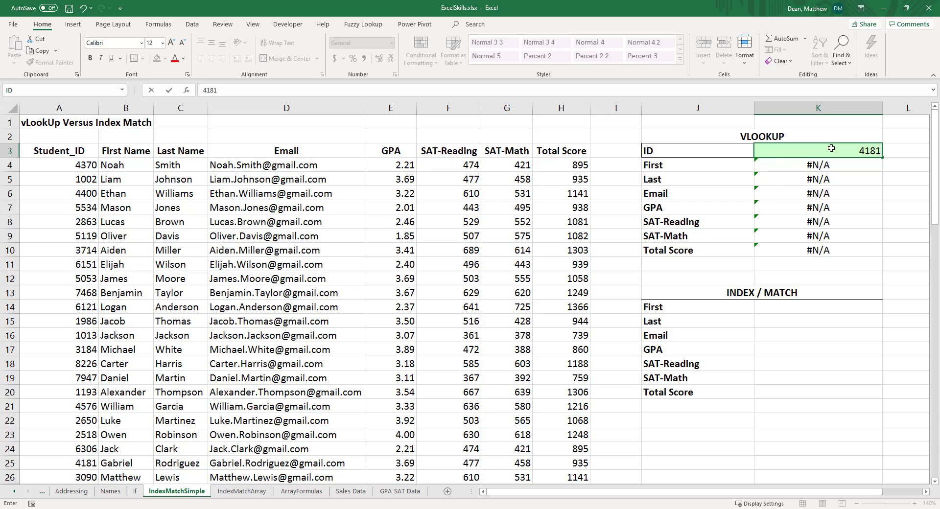
pyautogui.press('Return')
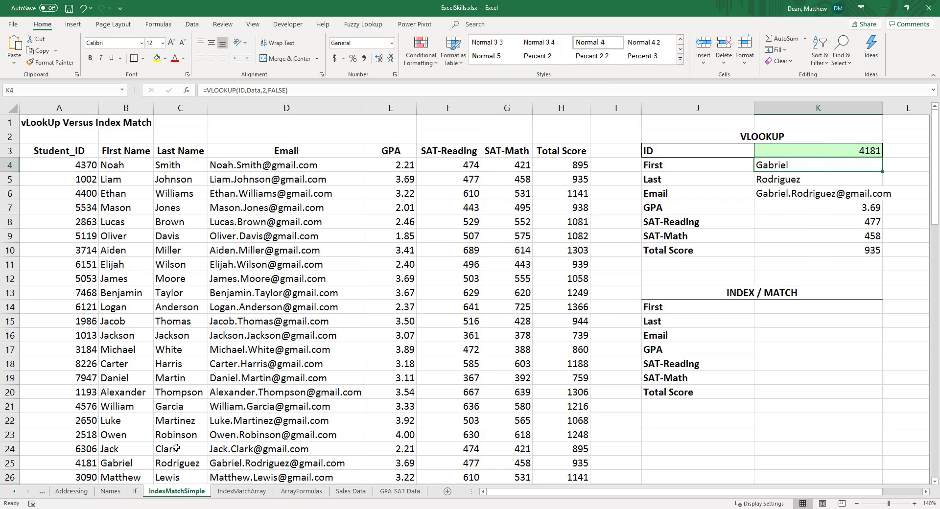
pyautogui.click(116, 465)
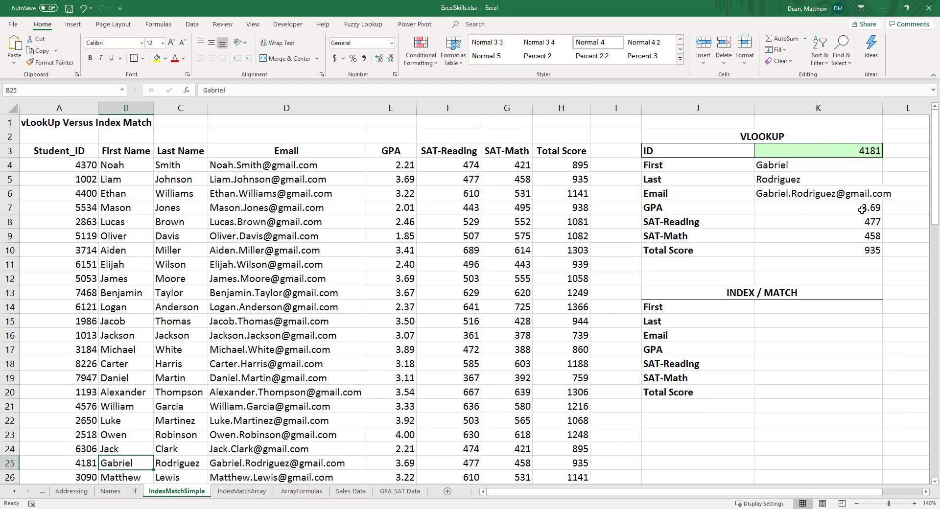